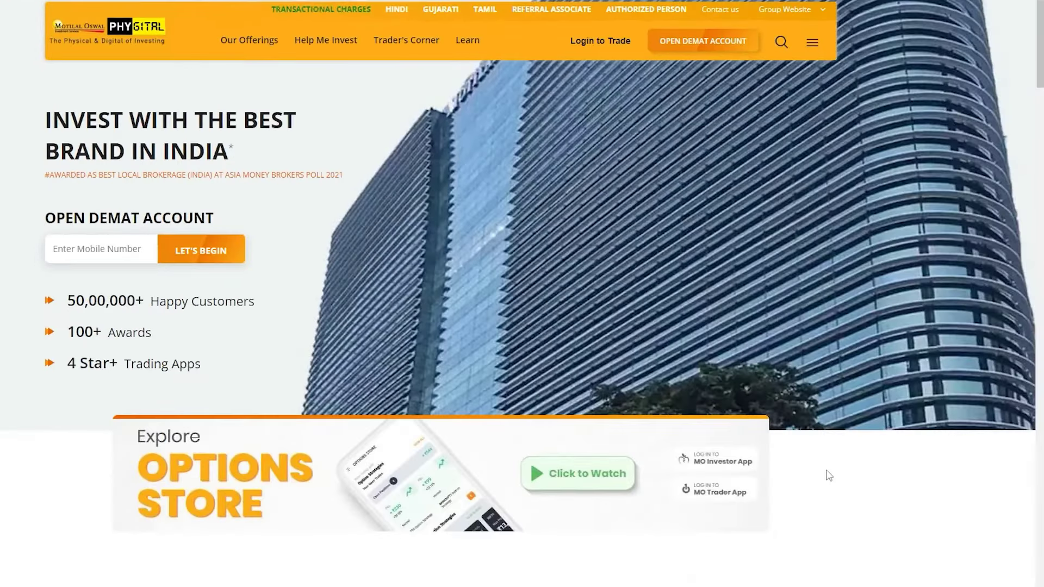
scroll(823, 462, down, 8)
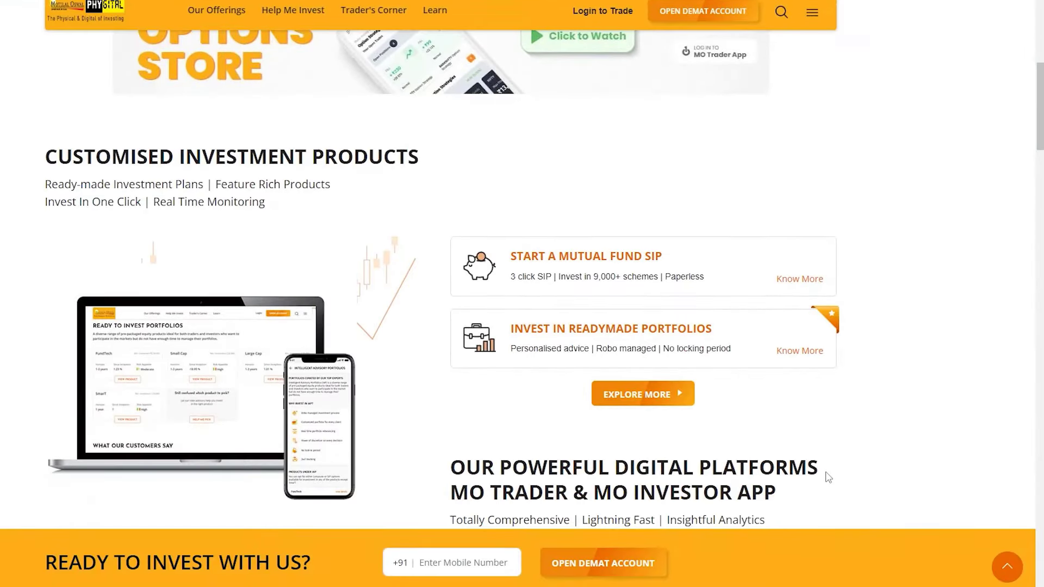
scroll(828, 478, down, 6)
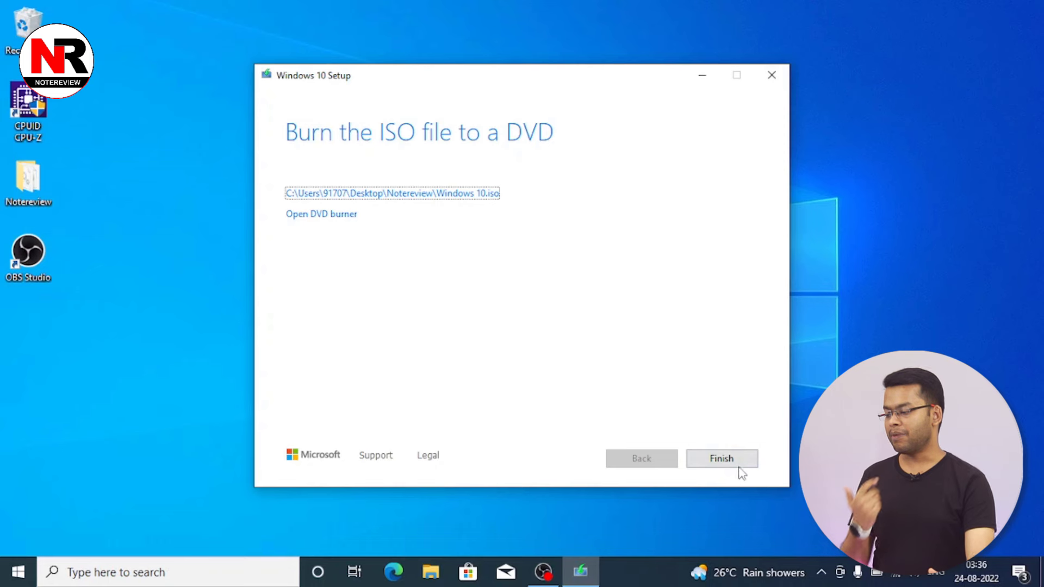
Finish the Windows 10 Setup wizard and show the downloaded Win11_English_x64v1.iso in its folder.
click(742, 467)
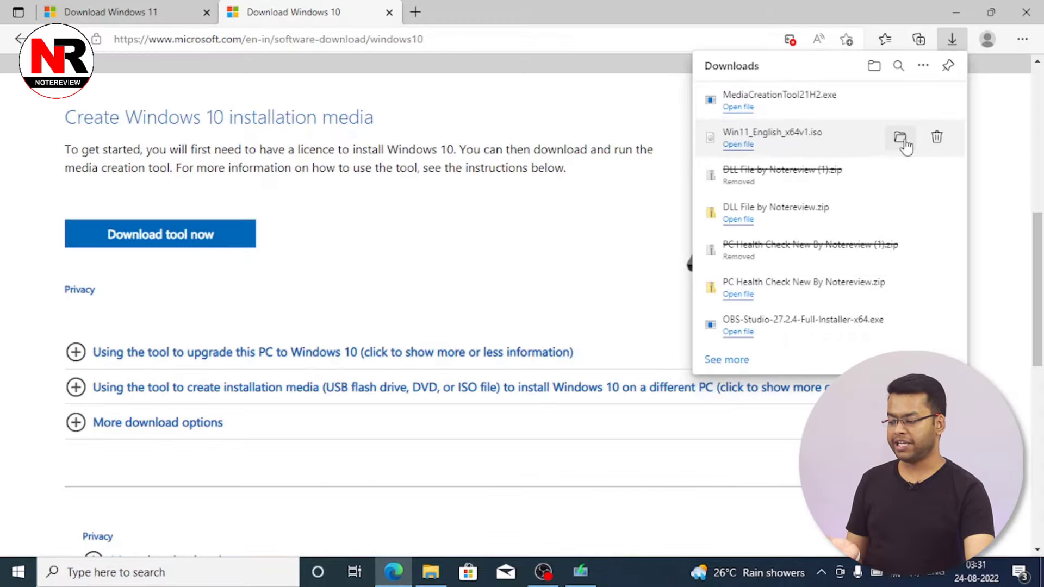
click(901, 140)
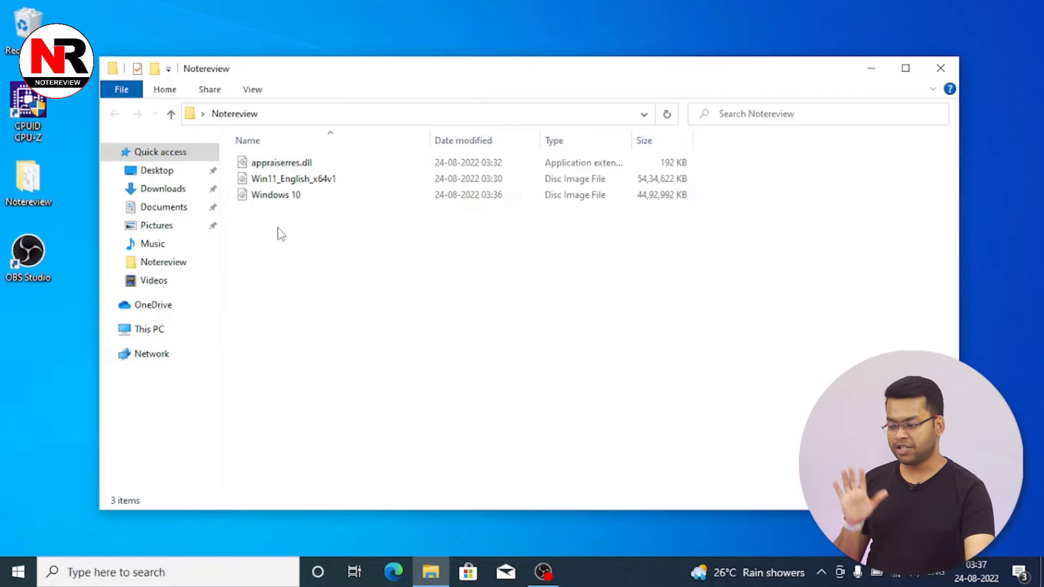
Enlarge the file icons in the Notereview folder, maximize the window and select the Windows 10 disc image.
scroll(278, 233, up, 5)
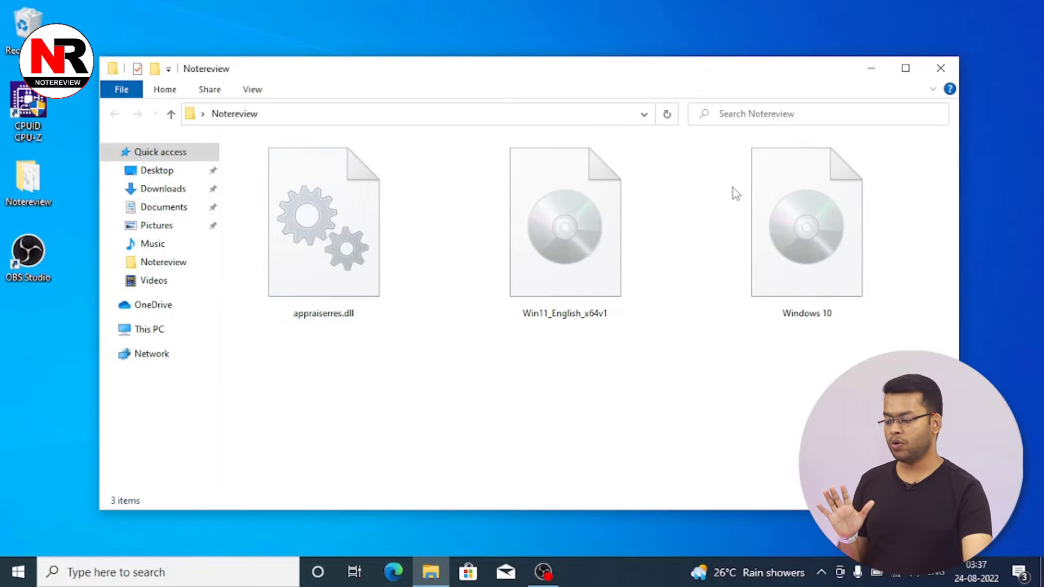
click(905, 68)
click(566, 231)
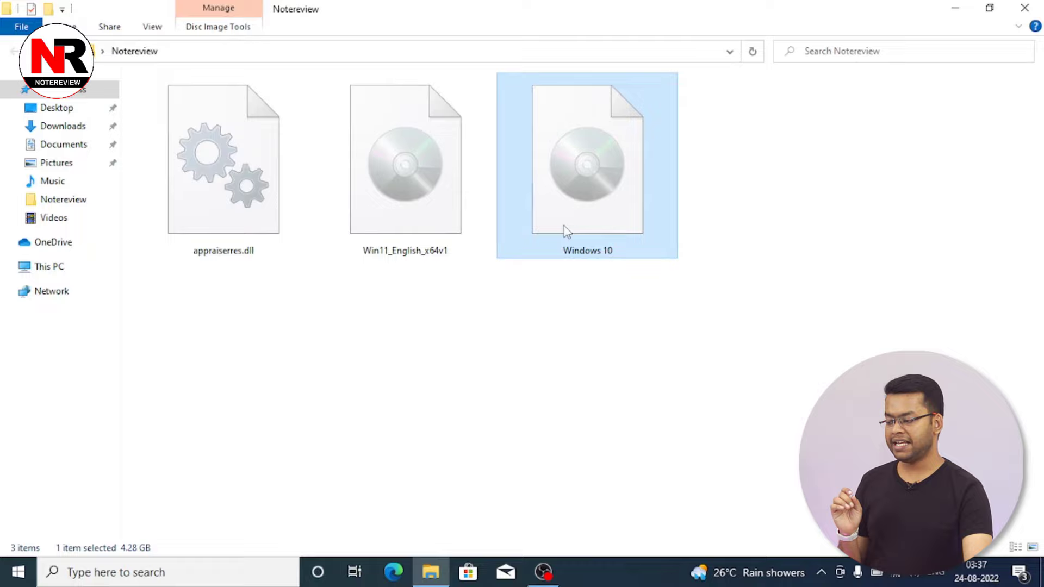
Rename the Win11_English_x64v1 disc image as Windows 11.
click(411, 254)
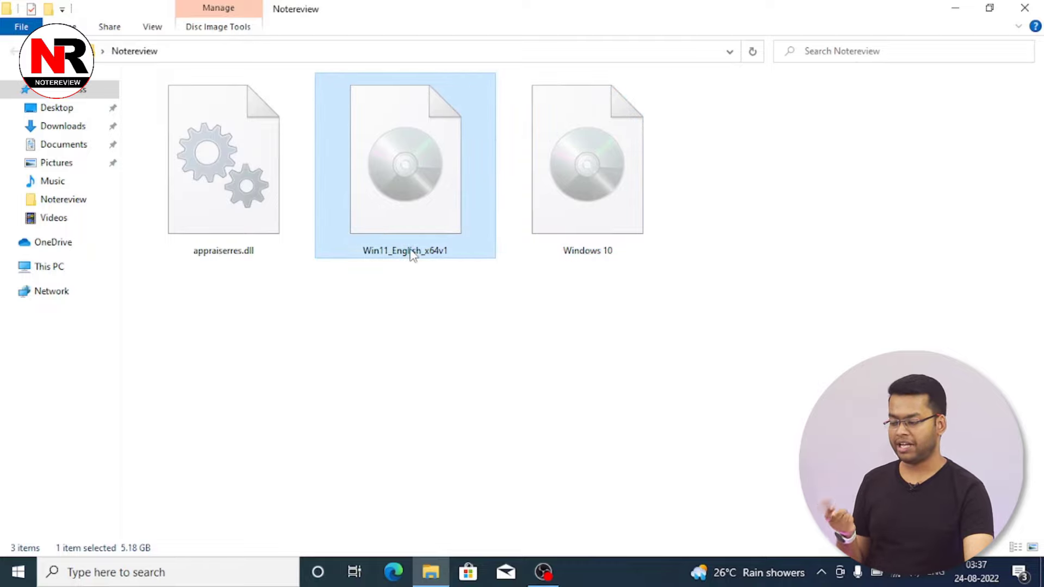
click(394, 254)
drag(379, 251, 500, 252)
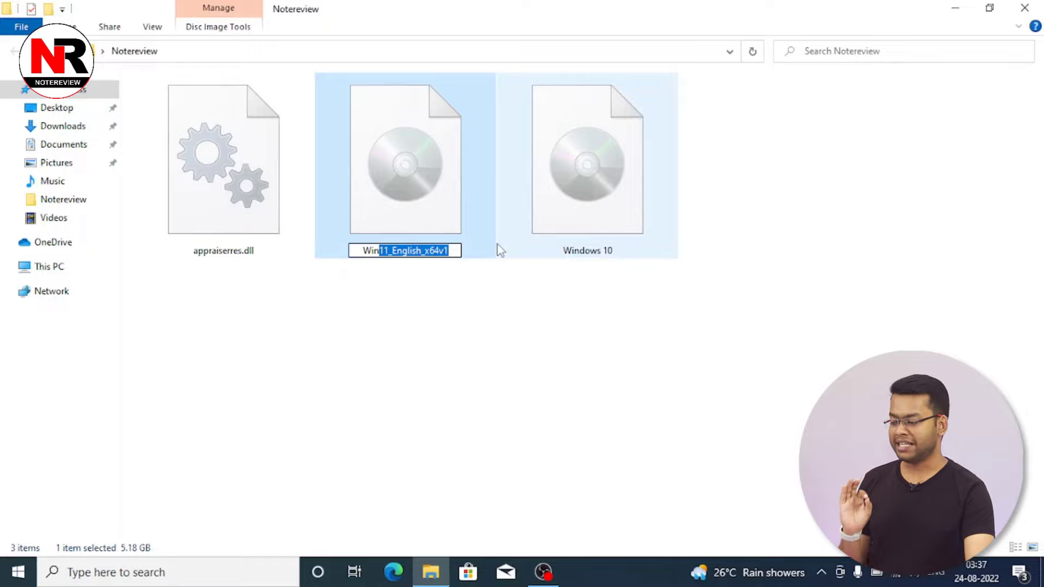
text(do)
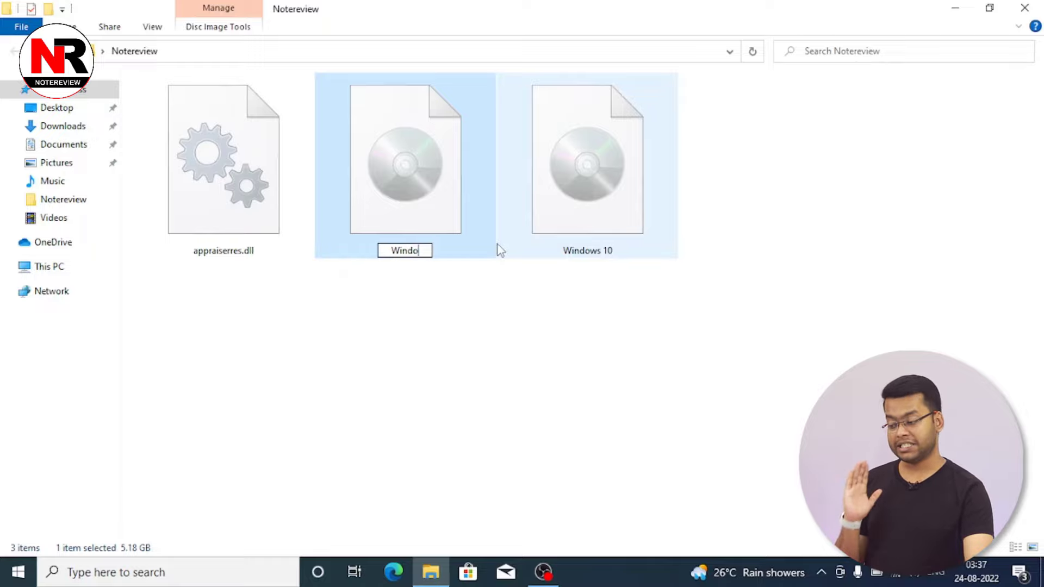
text(ws 11)
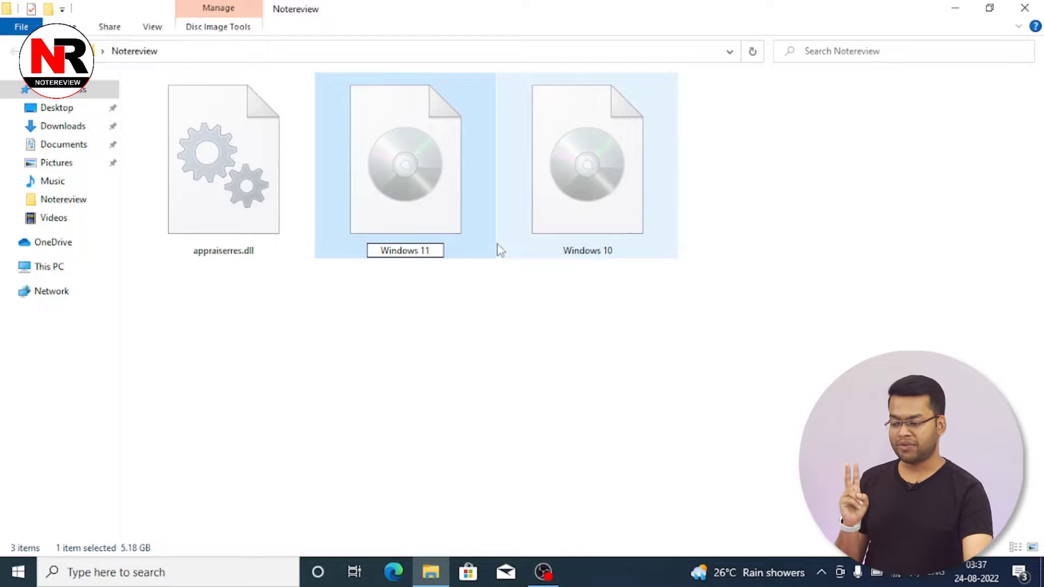
key(Return)
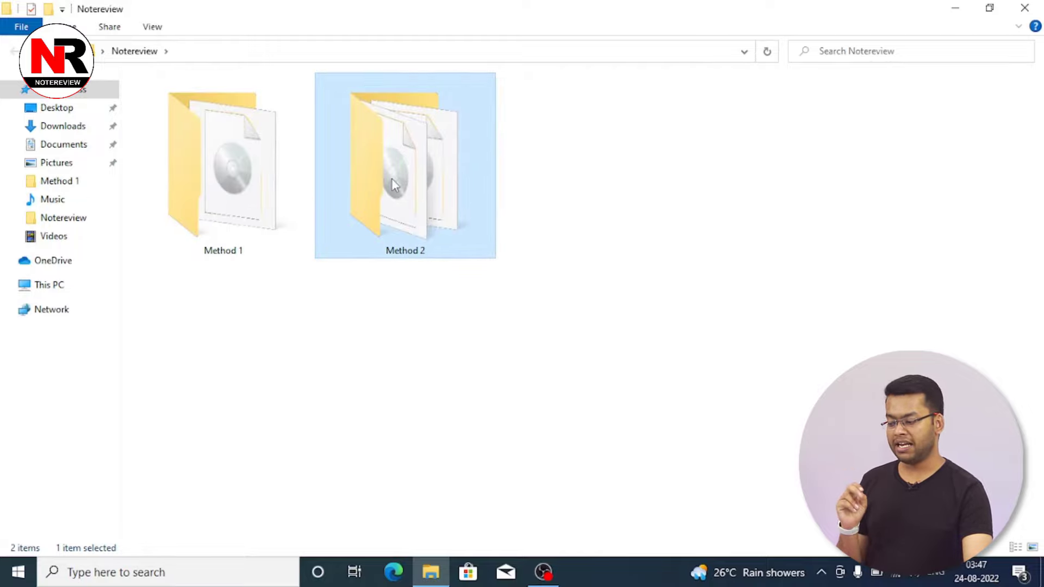
Look through the contents of the Method 2 and Method 1 folders inside Notereview.
double_click(391, 179)
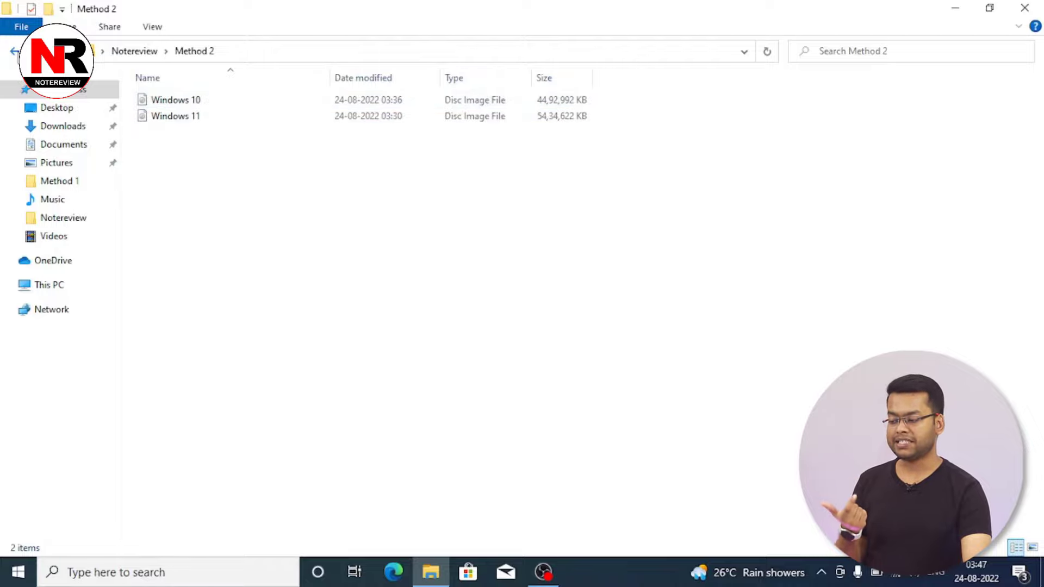
key(alt+Left)
double_click(233, 164)
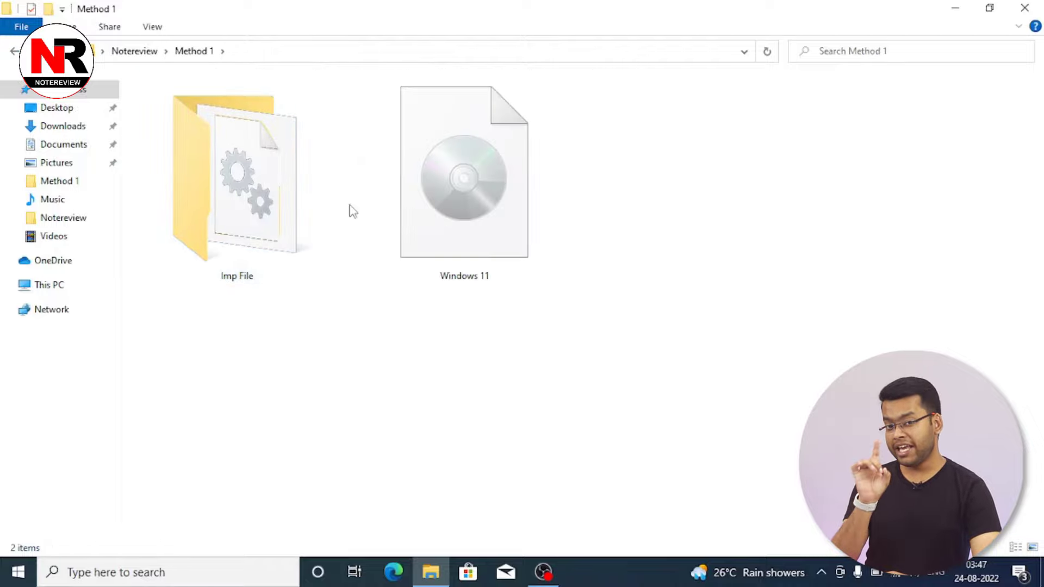
click(463, 277)
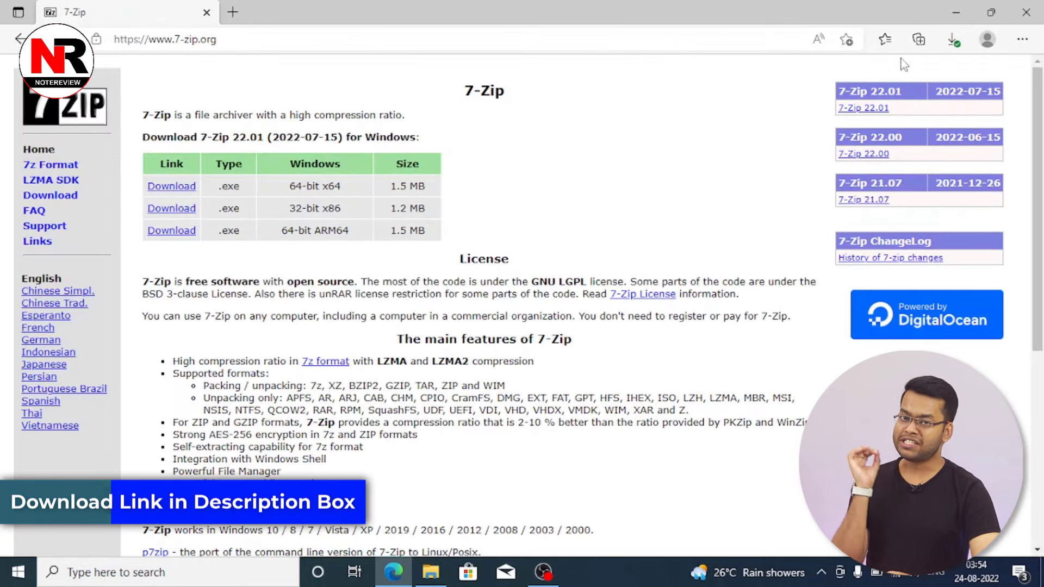
Install 7-Zip from the downloaded 7z2201-x64.exe, close its setup and refresh the desktop.
click(953, 40)
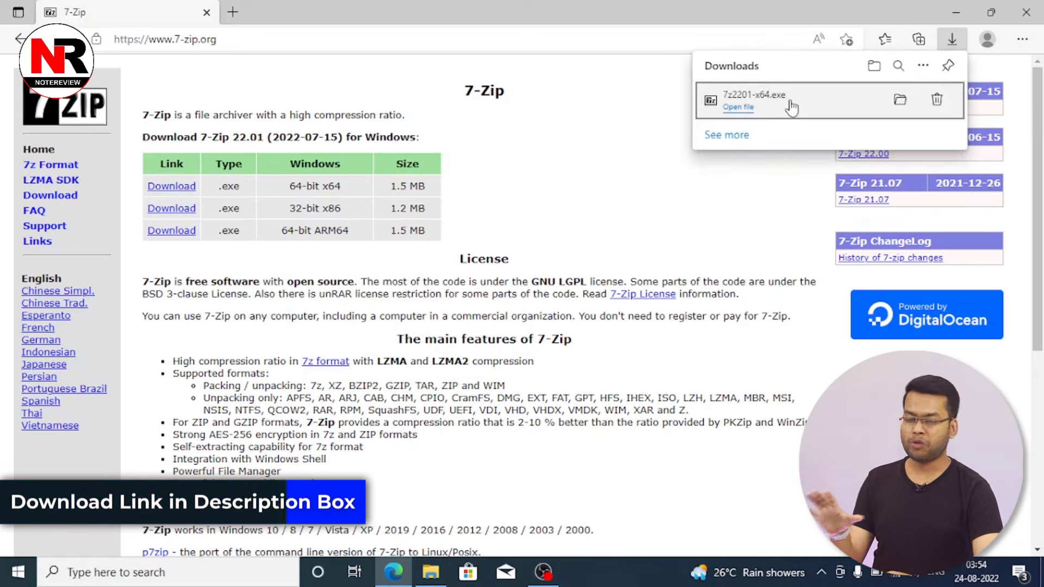
click(745, 101)
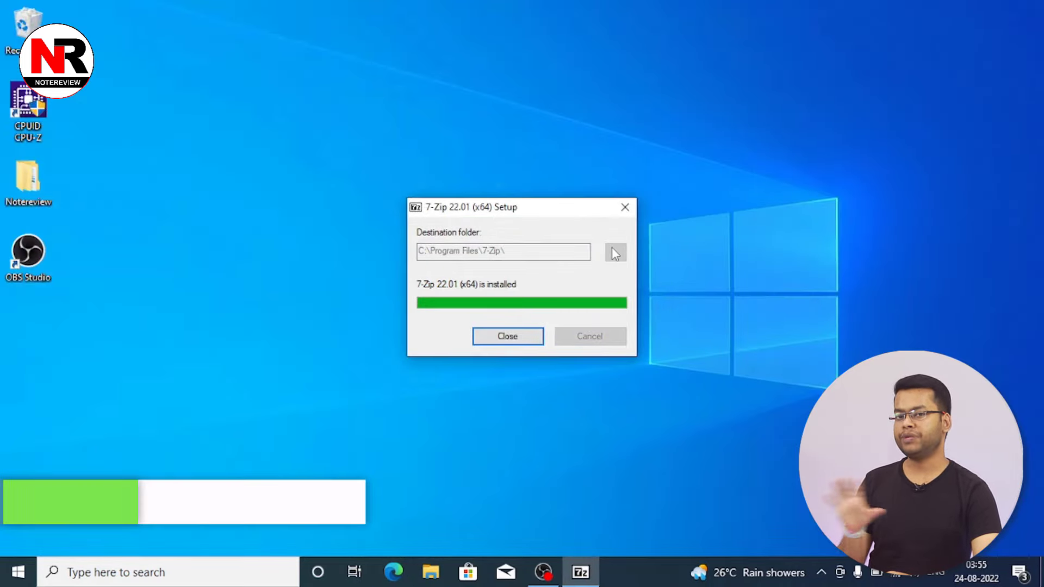
click(505, 341)
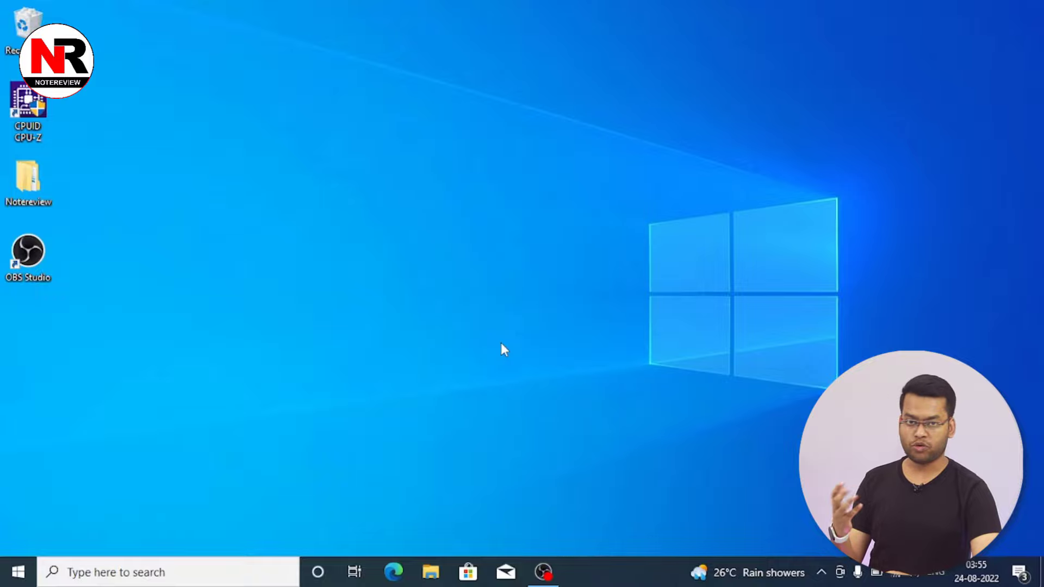
right_click(488, 216)
click(521, 261)
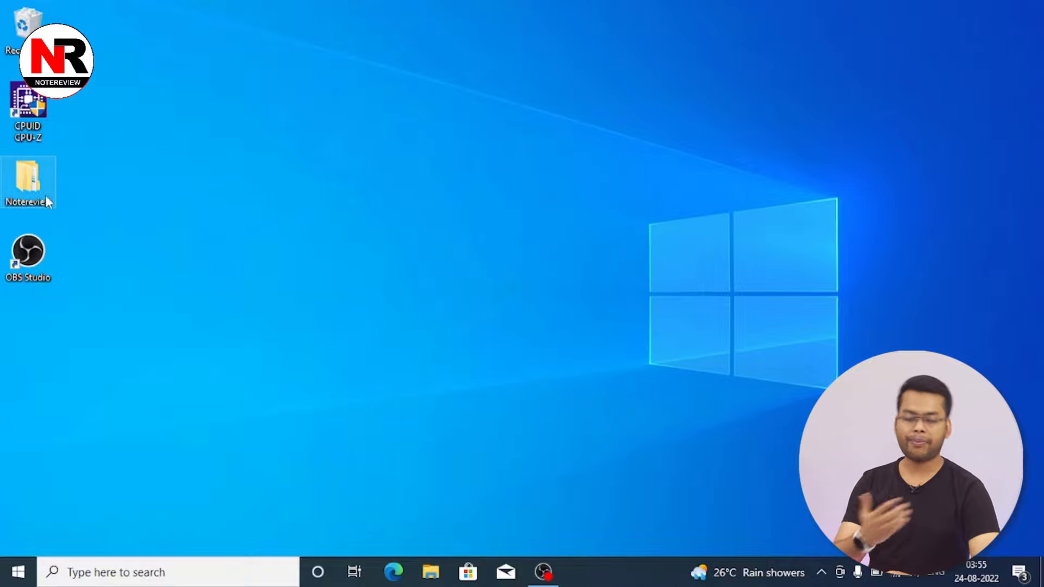
Extract the Windows 11 disc image in Notereview's Method 1 folder into a "Windows 11" folder with 7-Zip.
double_click(28, 179)
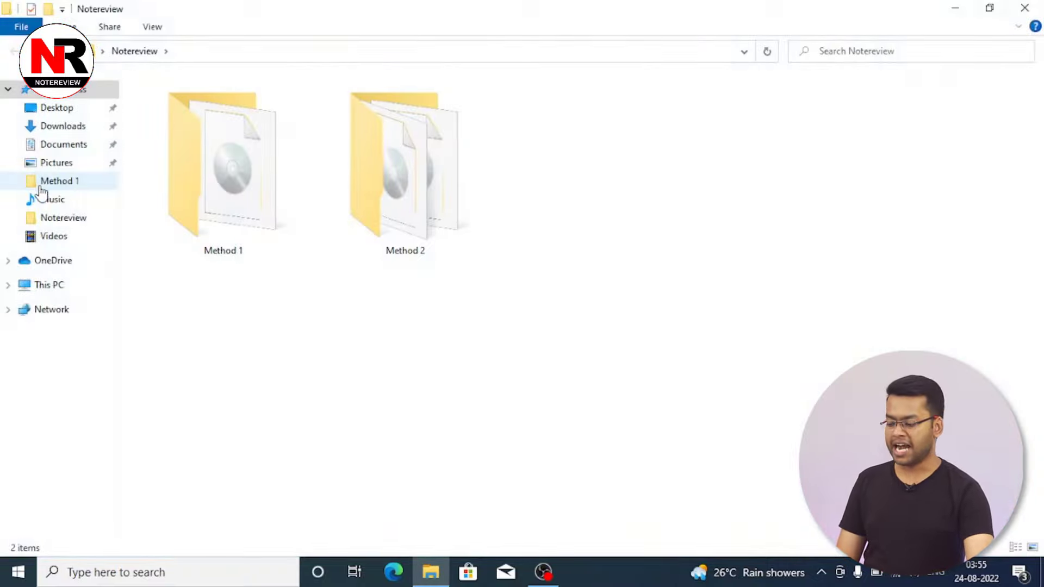
double_click(266, 221)
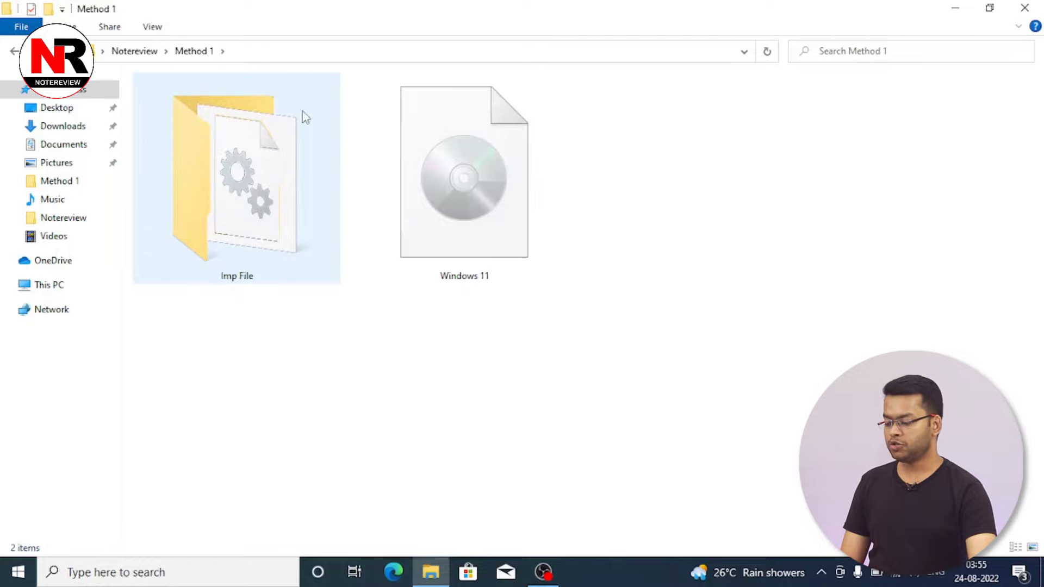
click(477, 161)
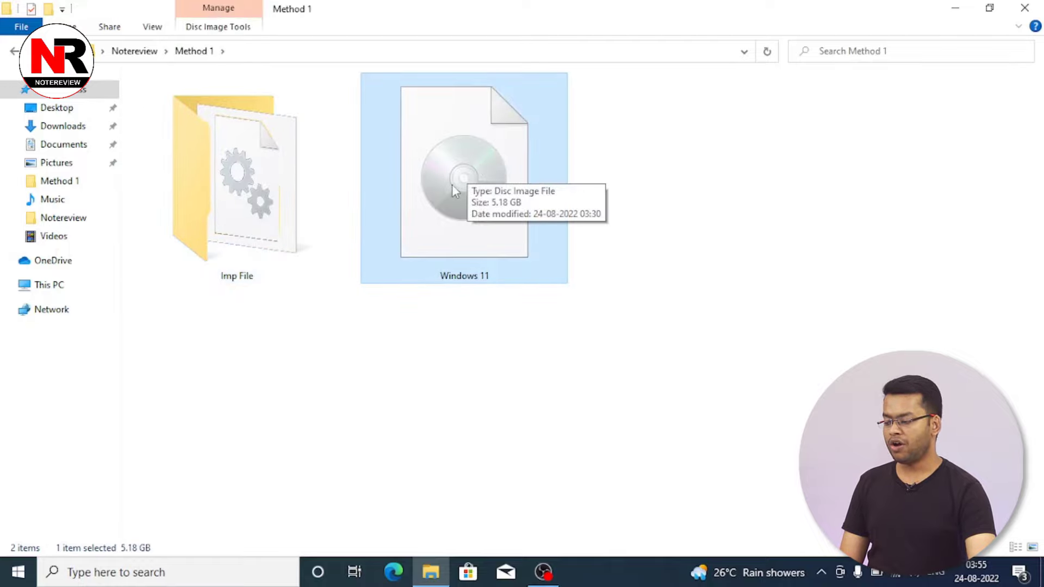
click(467, 396)
click(475, 195)
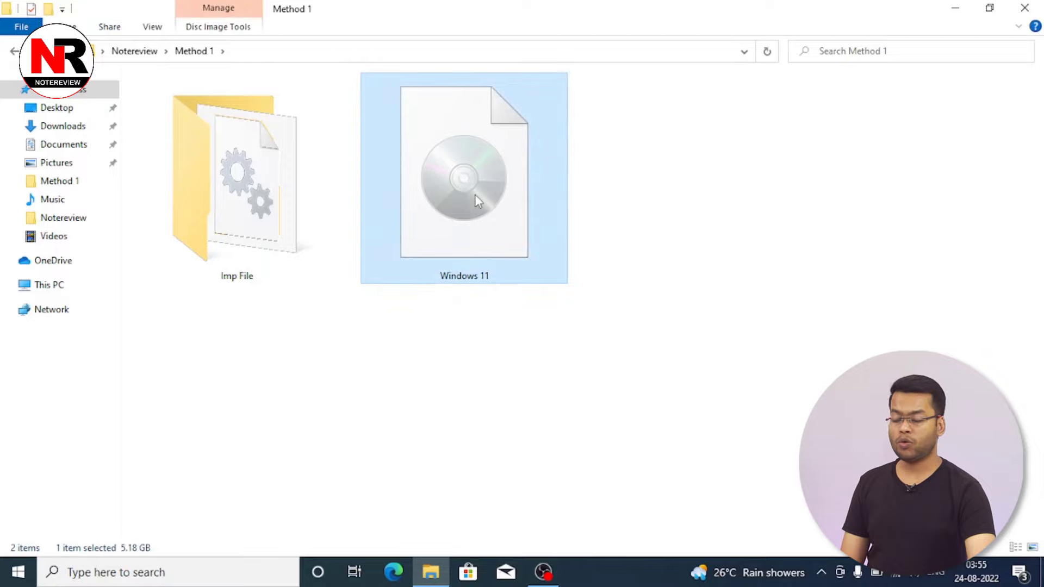
right_click(475, 194)
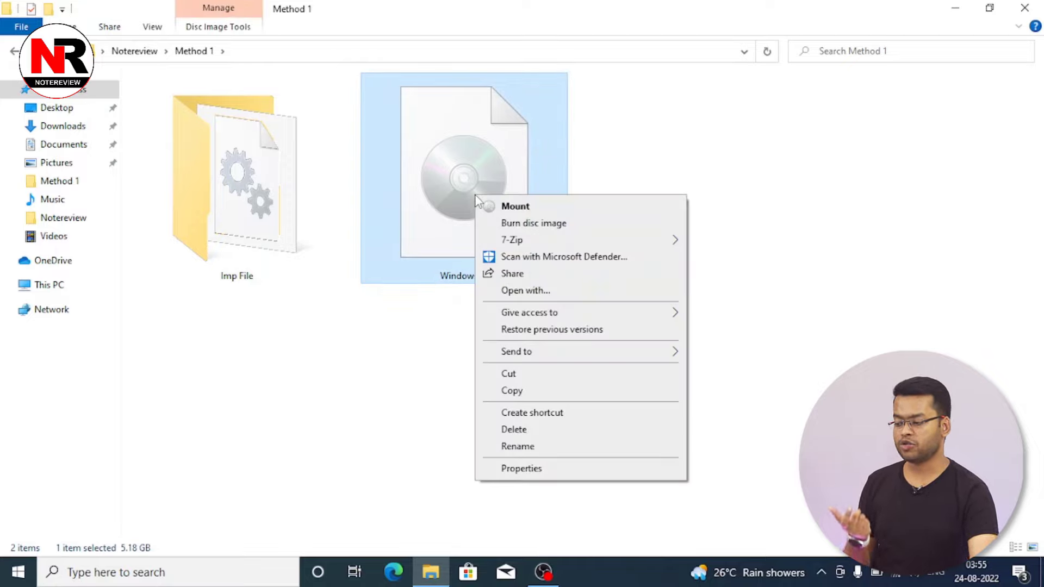
mouse_move(515, 244)
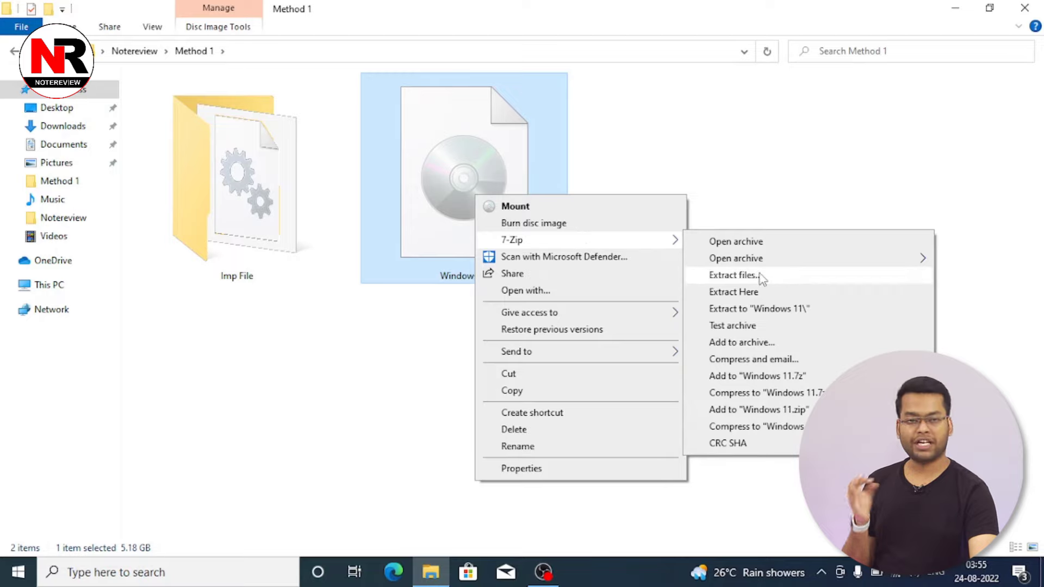
click(758, 309)
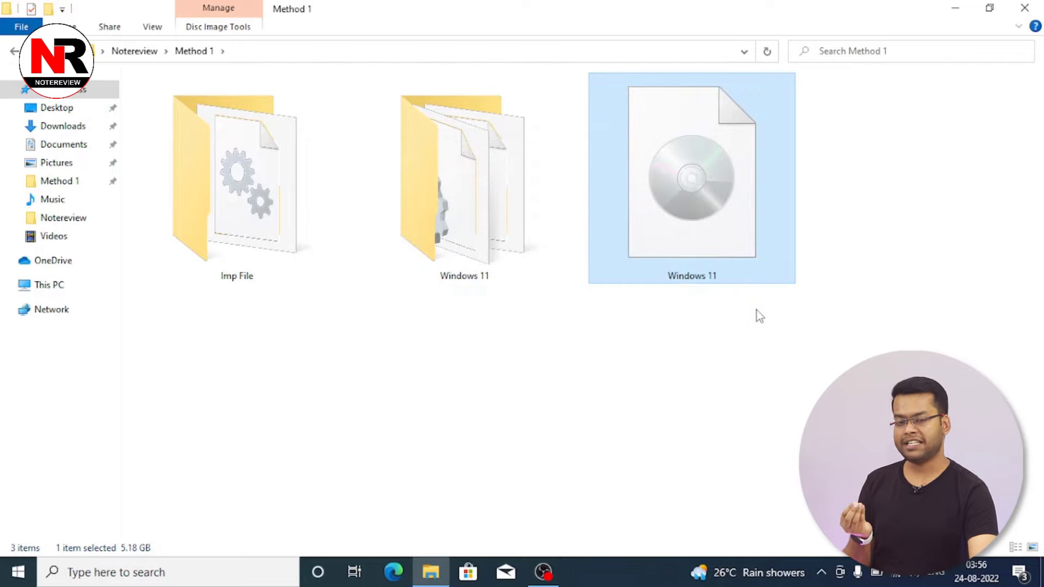
Open the extracted Windows 11 folder, select the setup application and minimize the window.
click(487, 229)
double_click(487, 229)
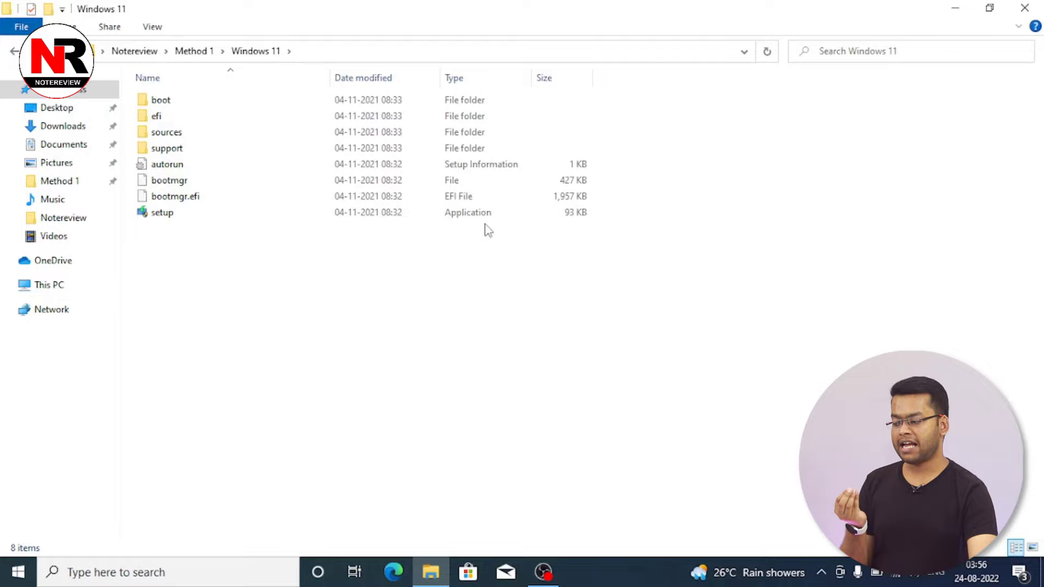
click(197, 217)
click(949, 10)
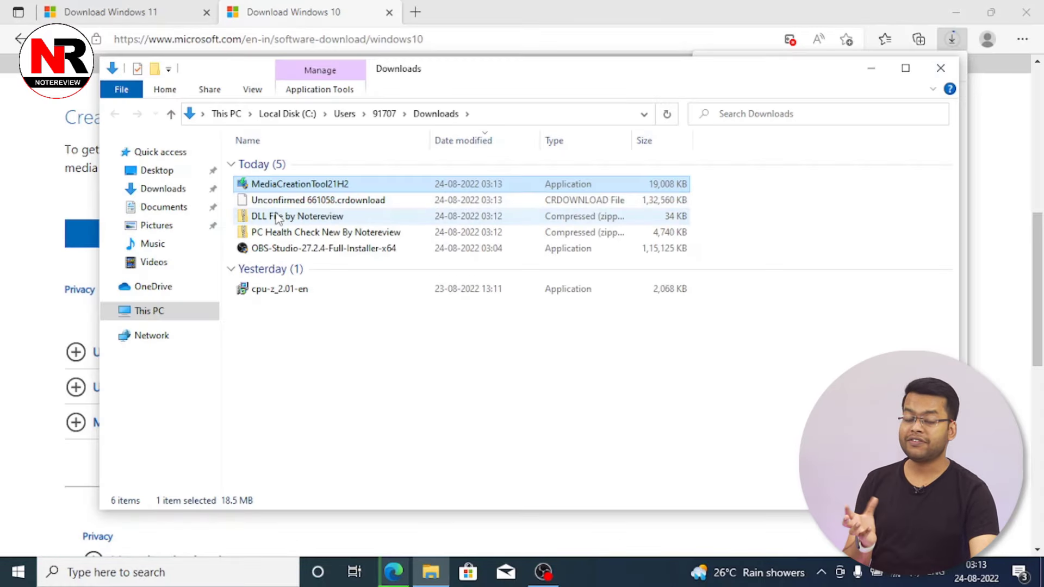
Install PC Health Check from the downloaded PC Health Check New By Notereview archive and check the PC against the Windows 11 requirements.
double_click(292, 231)
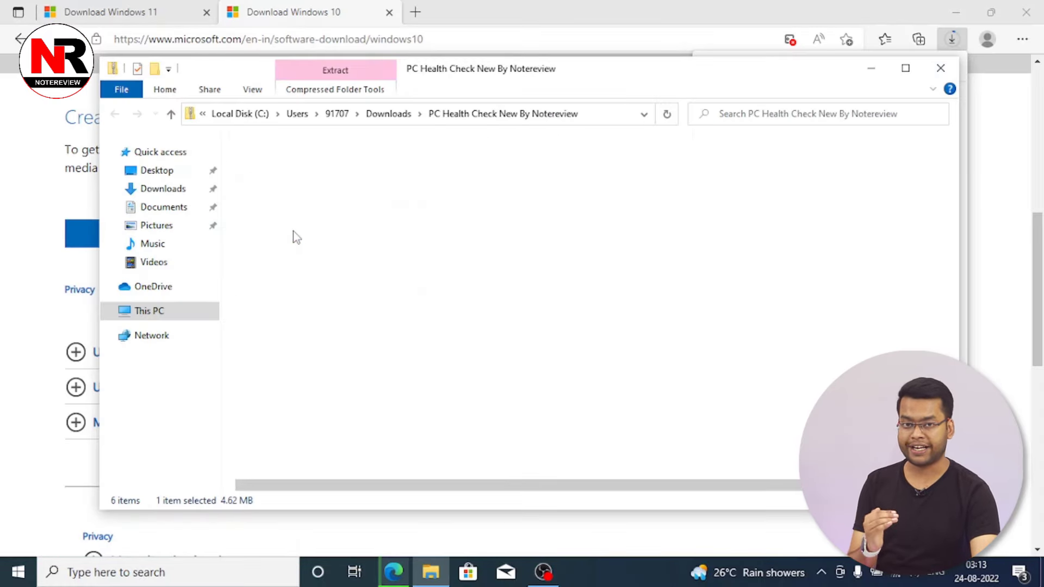
click(363, 165)
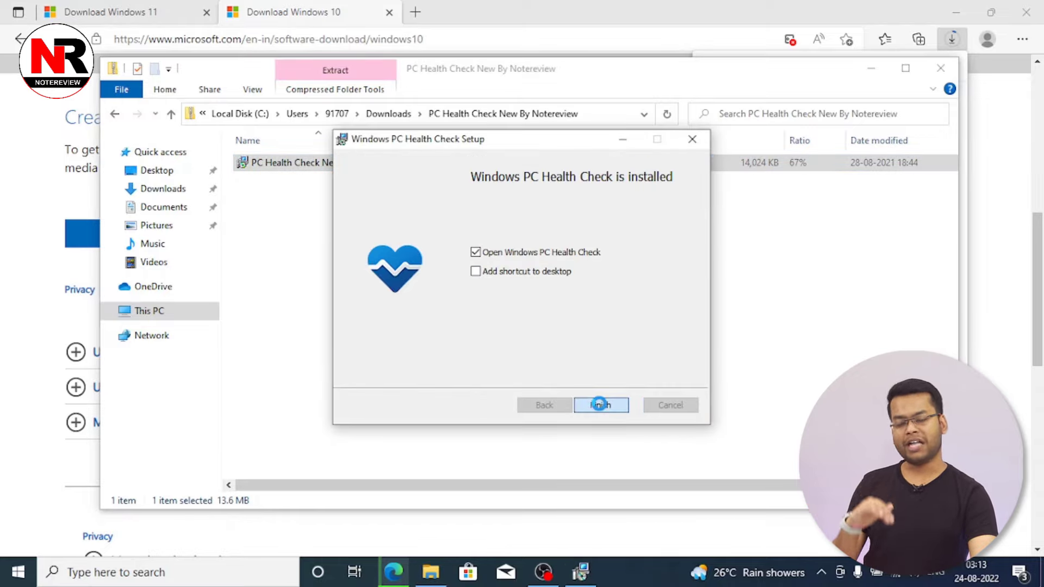
click(598, 404)
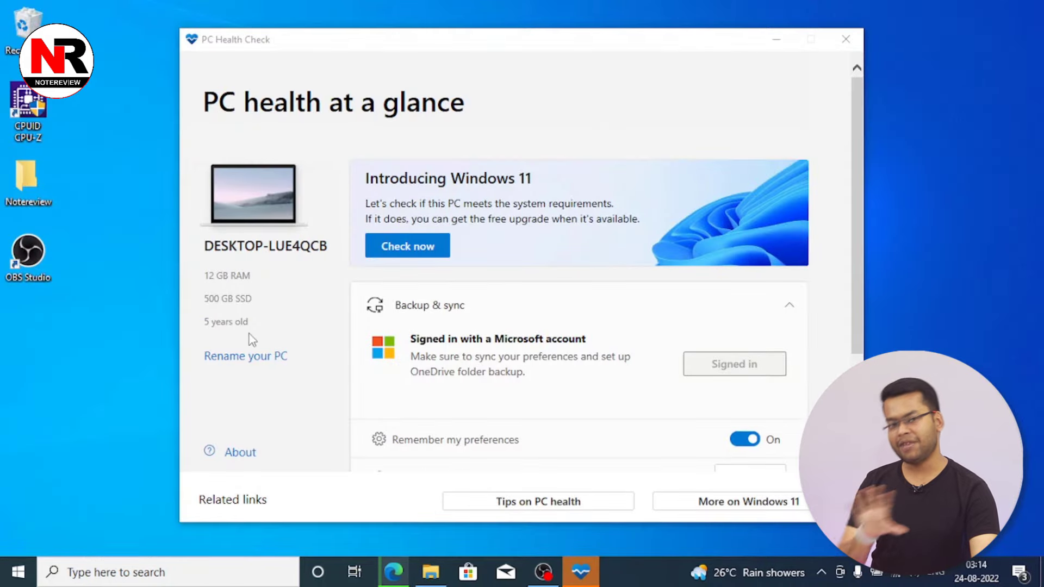
click(435, 248)
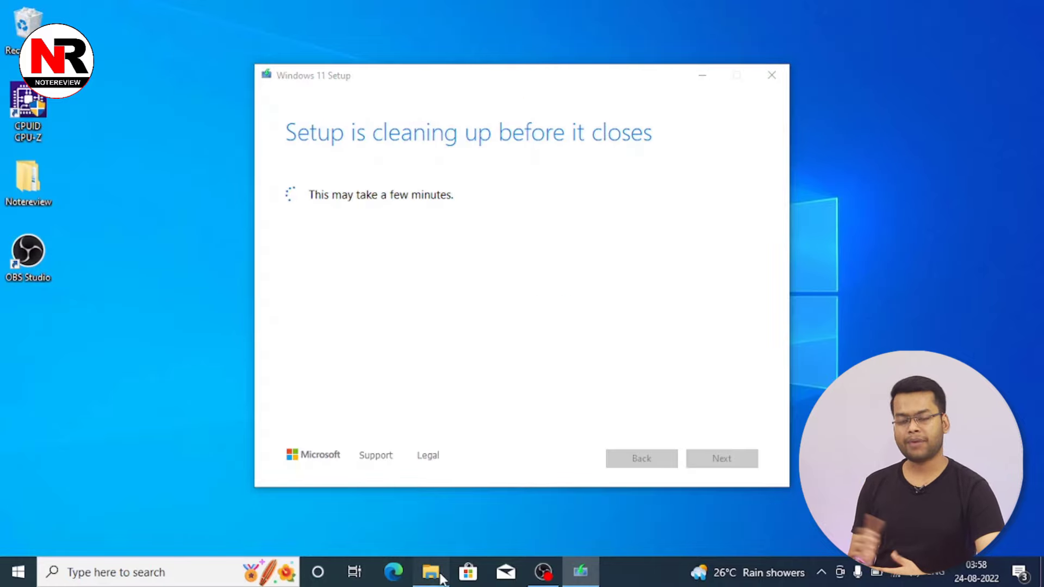
Locate appraiserres.dll in the sources folder of the extracted Windows 11 files and minimize the window.
click(430, 571)
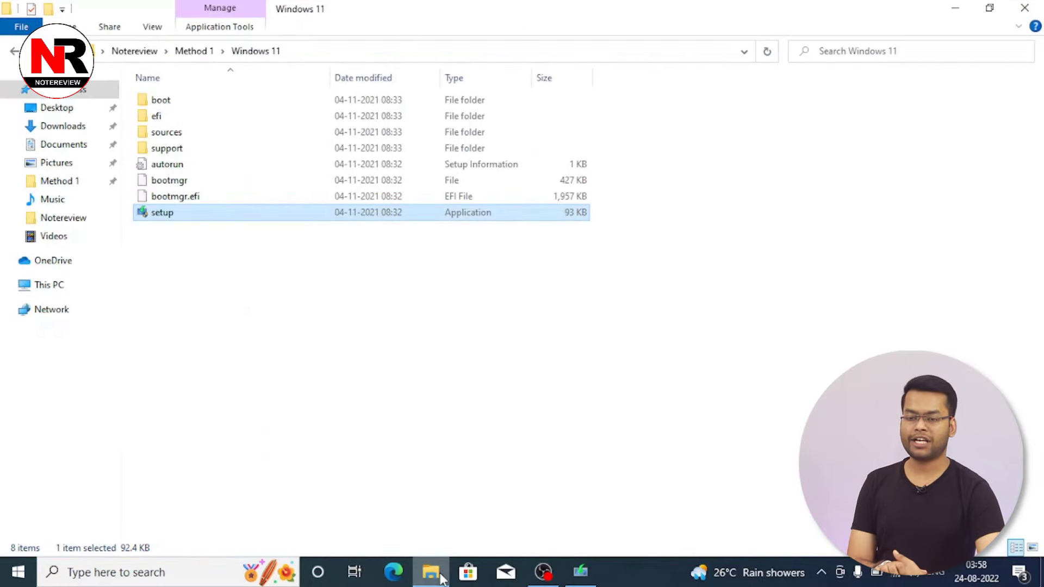
double_click(218, 135)
scroll(298, 314, down, 6)
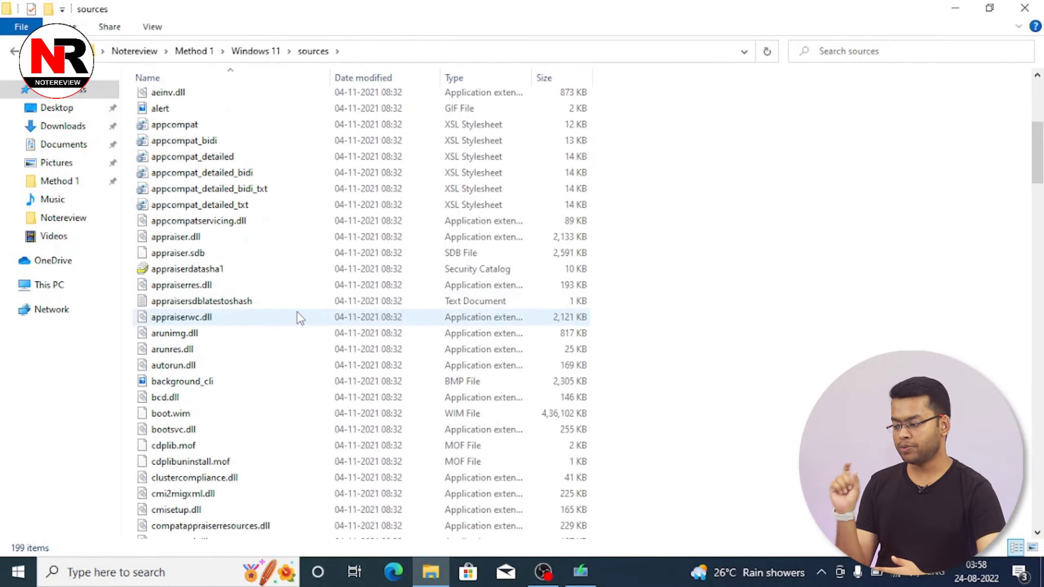
click(344, 285)
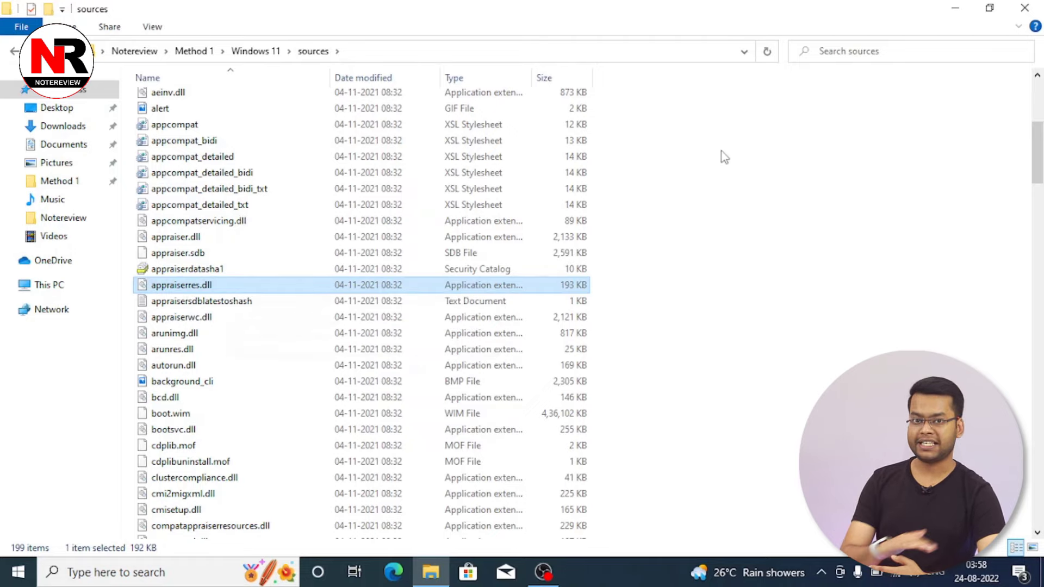
click(950, 9)
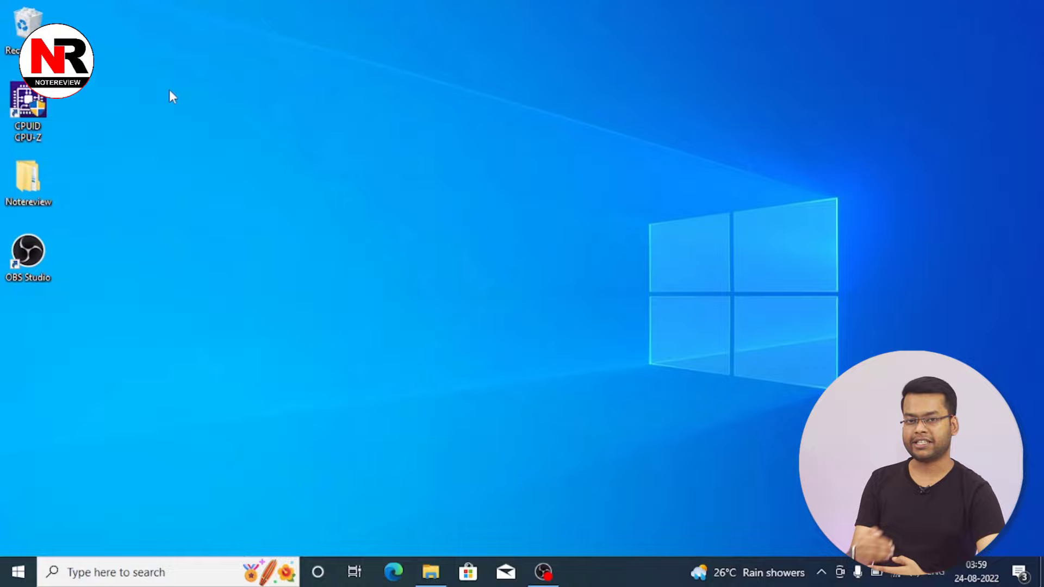
Copy appraiserres.dll from Method 1's Imp File folder into the sources folder of the extracted Windows 11 files, replacing the existing file.
double_click(38, 177)
double_click(268, 163)
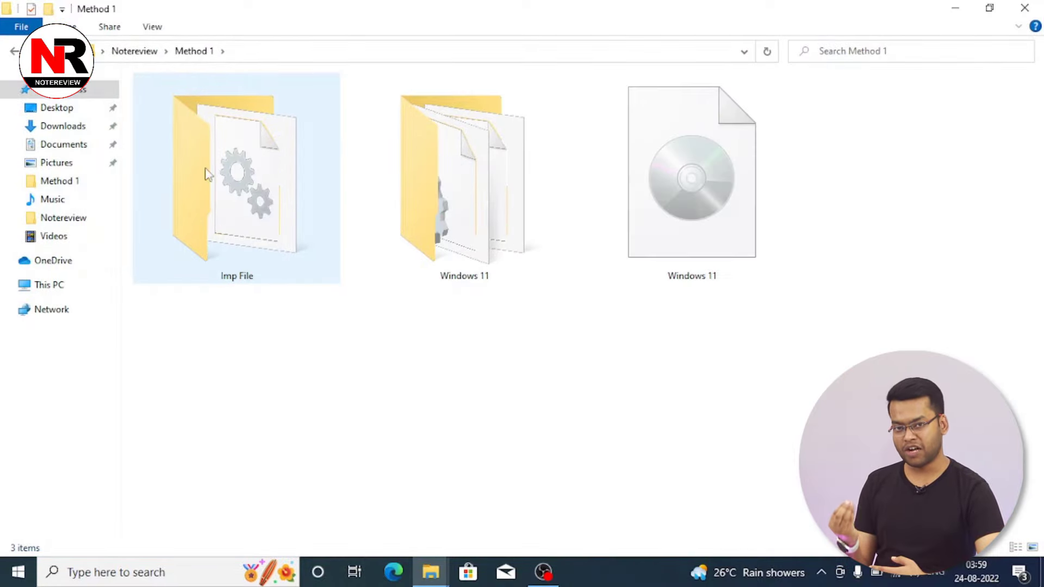
double_click(220, 198)
click(222, 197)
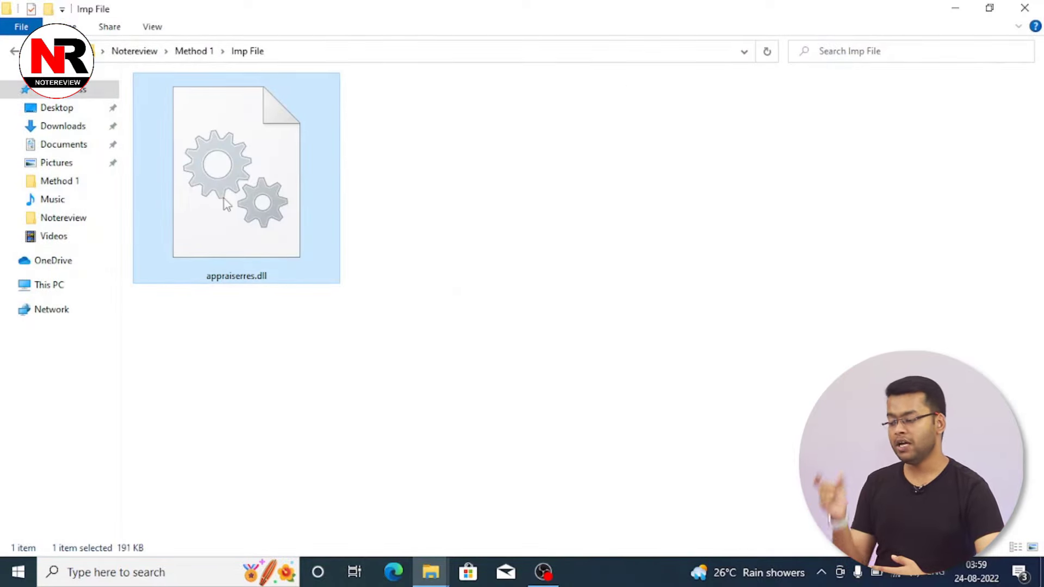
click(1025, 8)
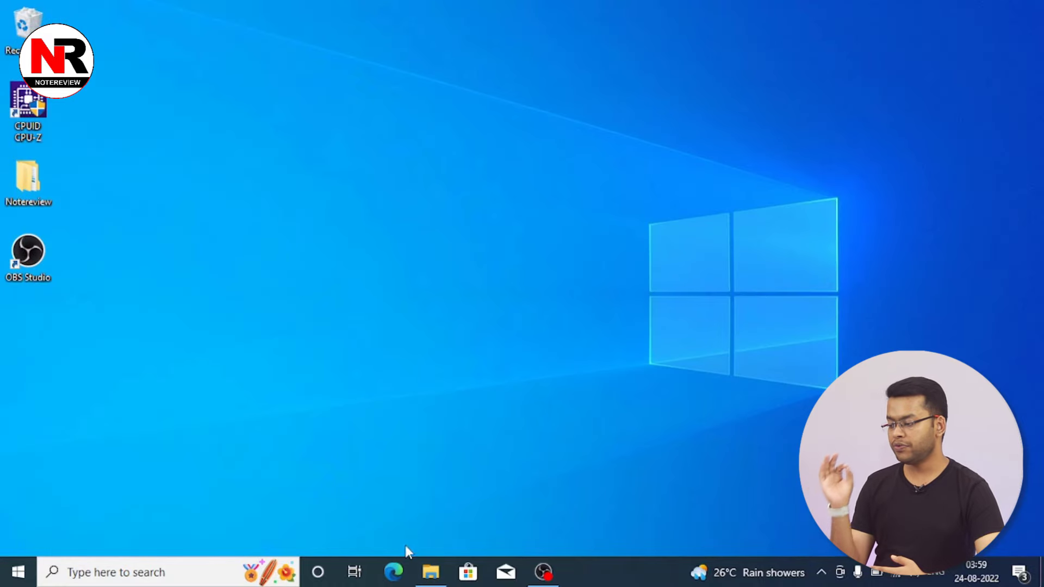
click(431, 571)
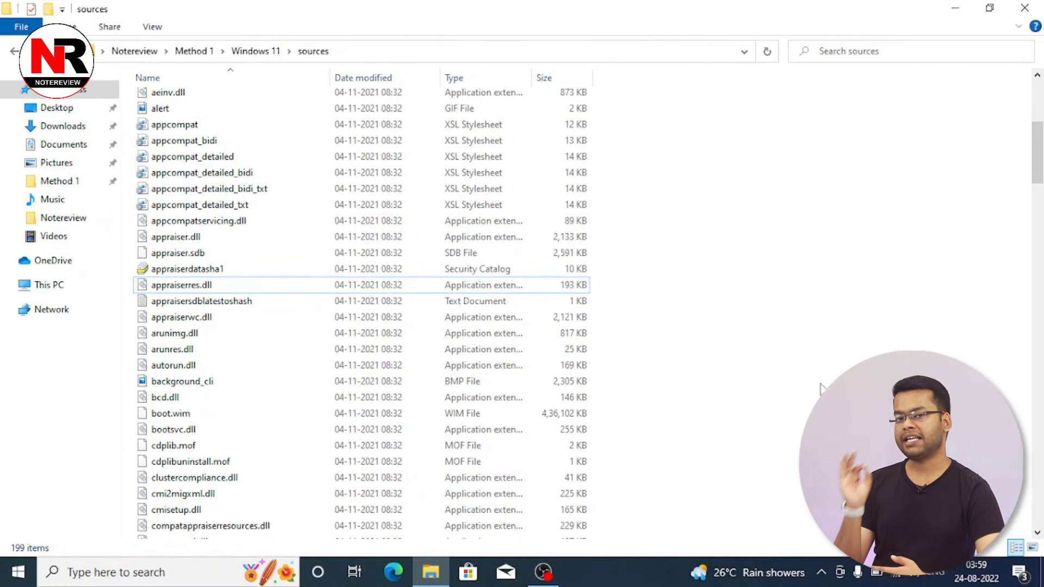
key(ctrl+v)
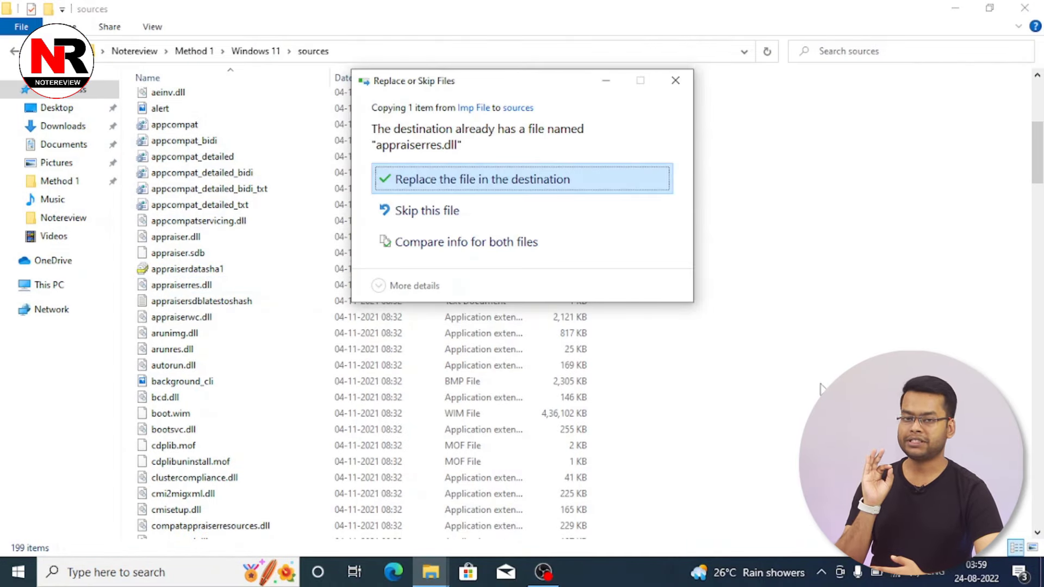
click(495, 179)
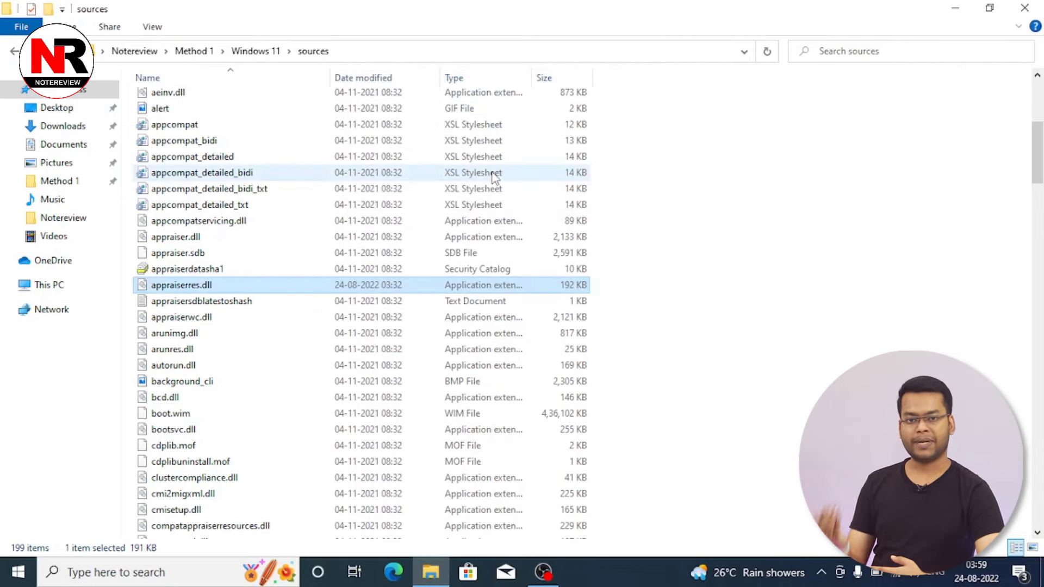
click(767, 51)
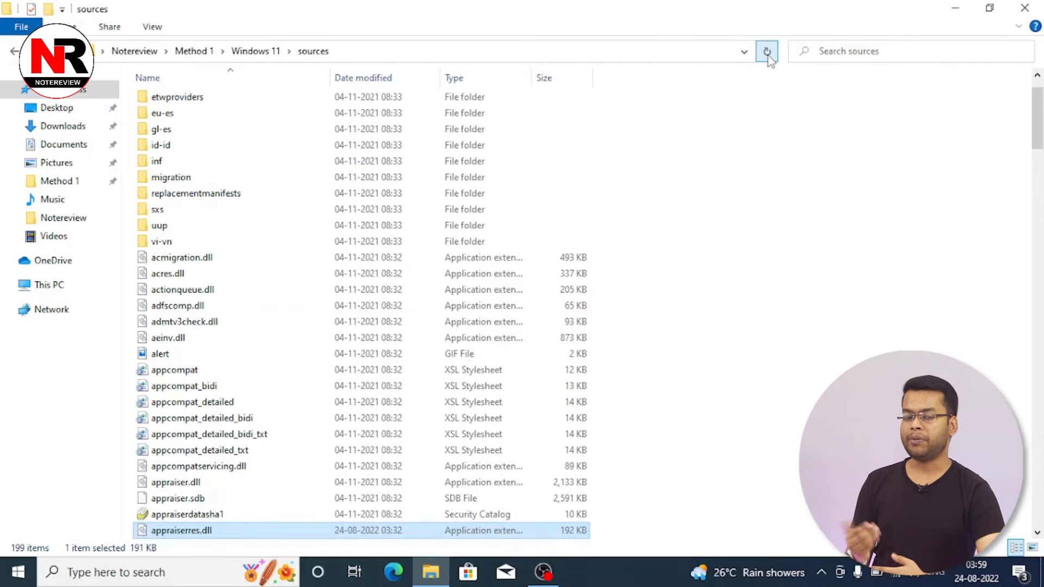
Launch the setup application from the extracted Windows 11 folder and accept the license terms.
click(14, 52)
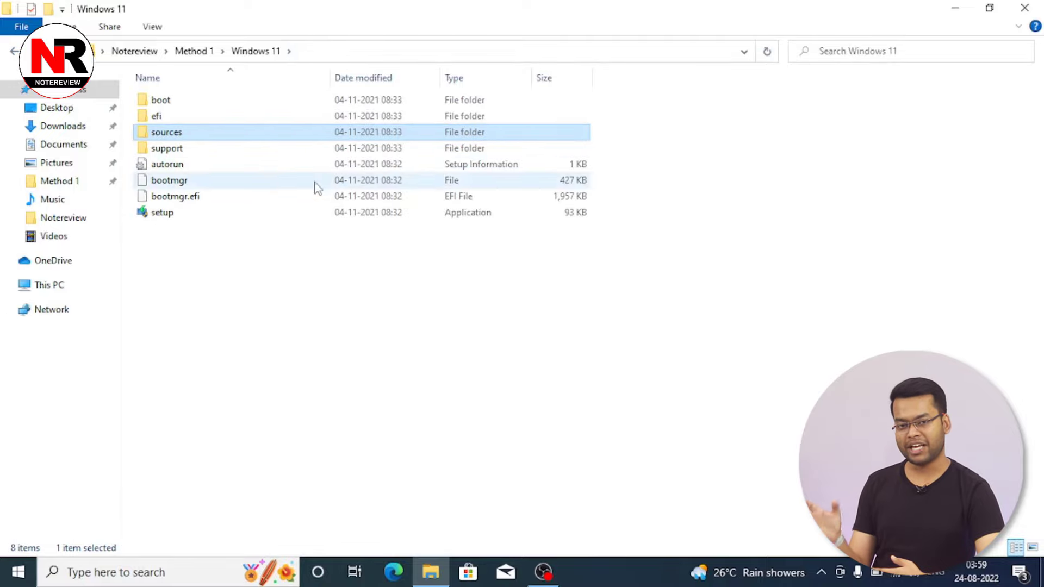
double_click(263, 216)
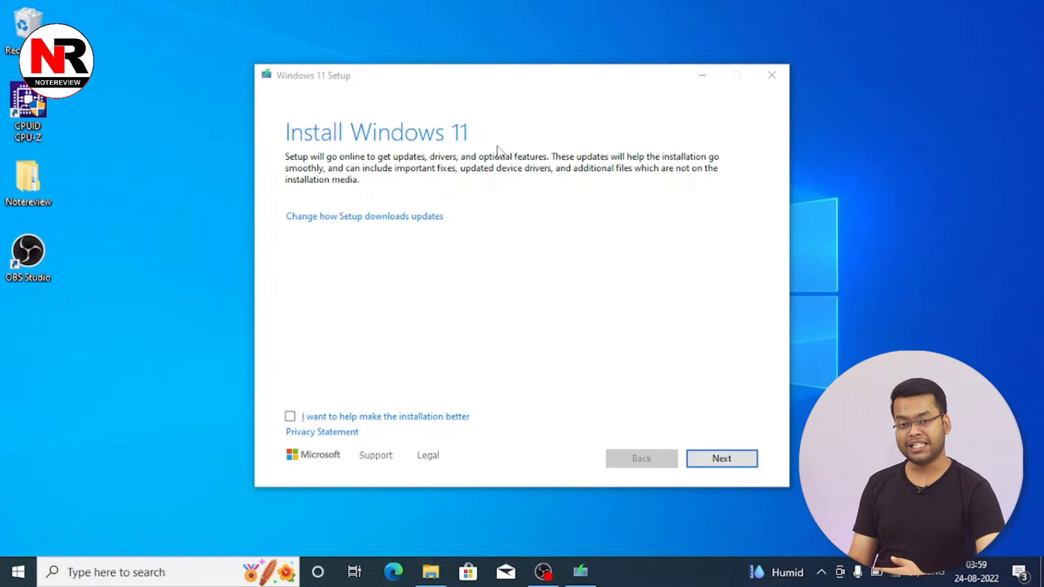
click(721, 458)
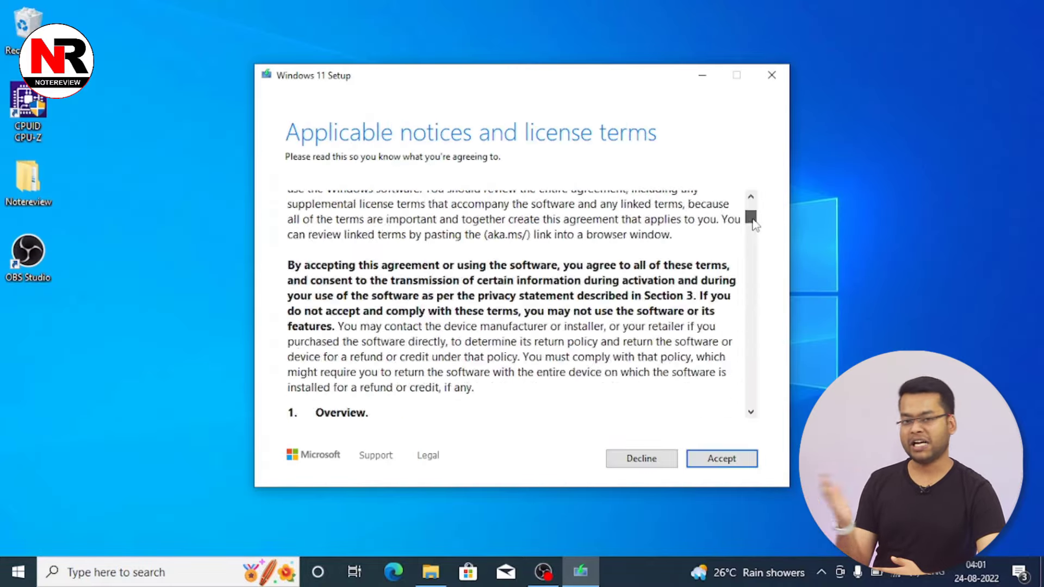
scroll(527, 304, down, 10)
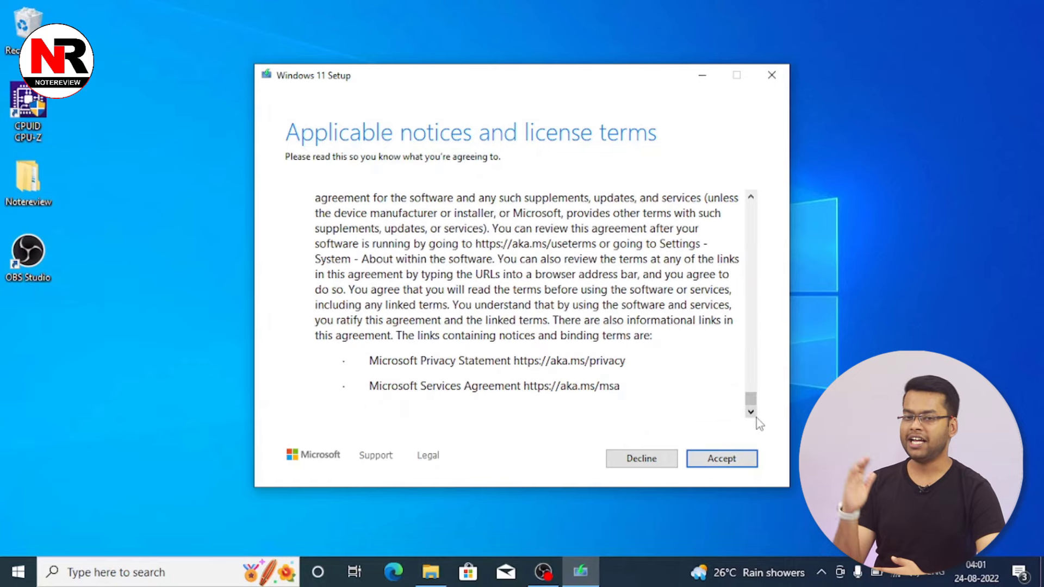
click(721, 458)
click(736, 458)
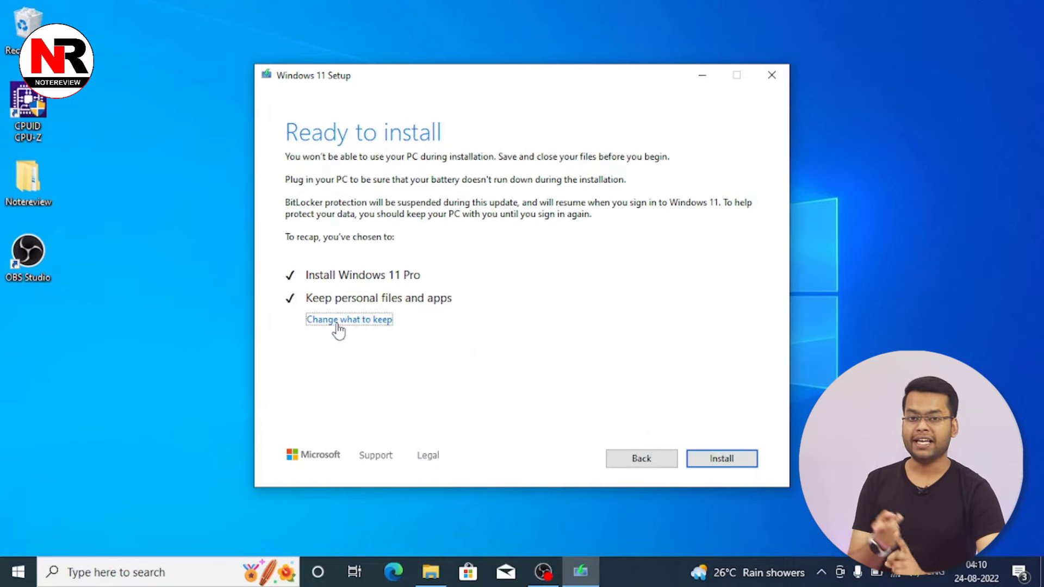
Choose to keep personal files and apps and start the Windows 11 Pro installation.
click(336, 321)
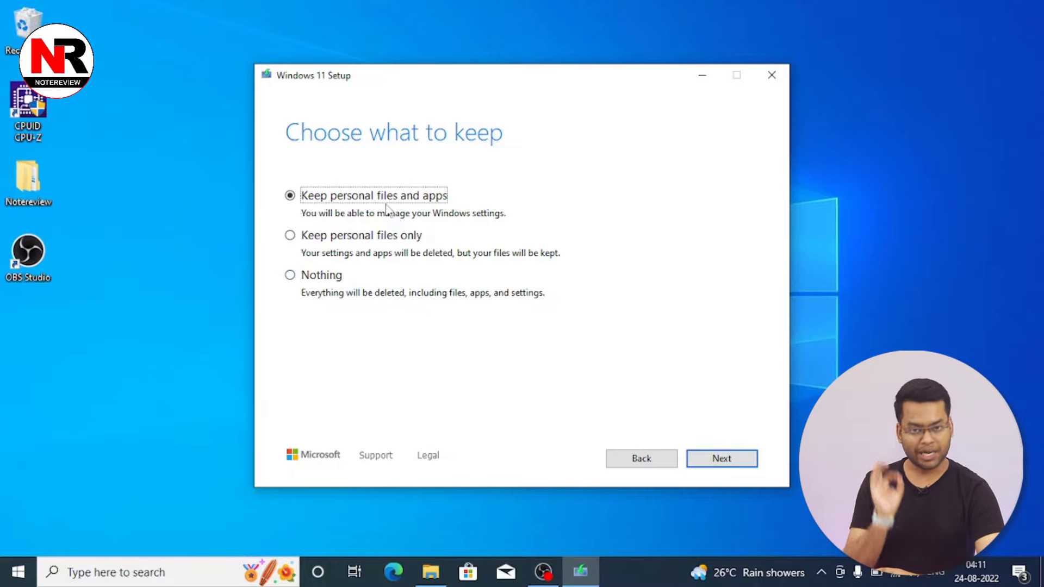
click(713, 456)
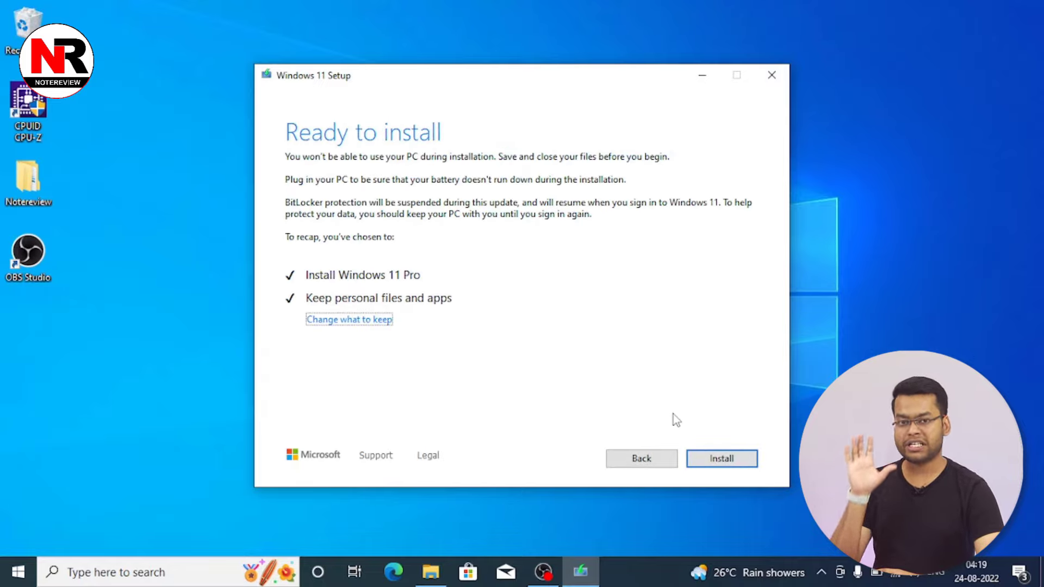
click(717, 461)
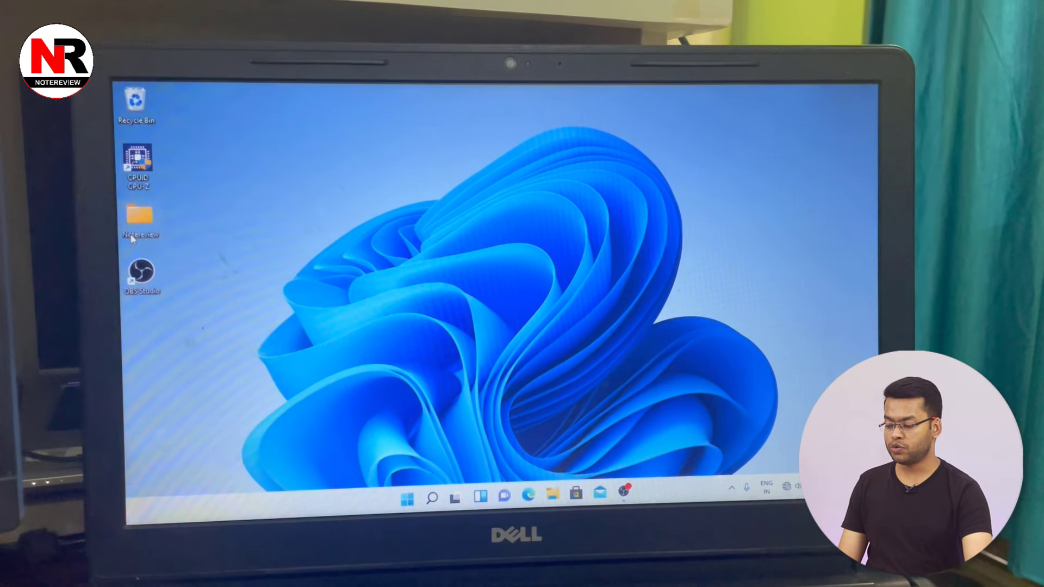
Refresh the desktop and open the Method 2 folder inside the Notereview folder.
double_click(156, 217)
right_click(517, 158)
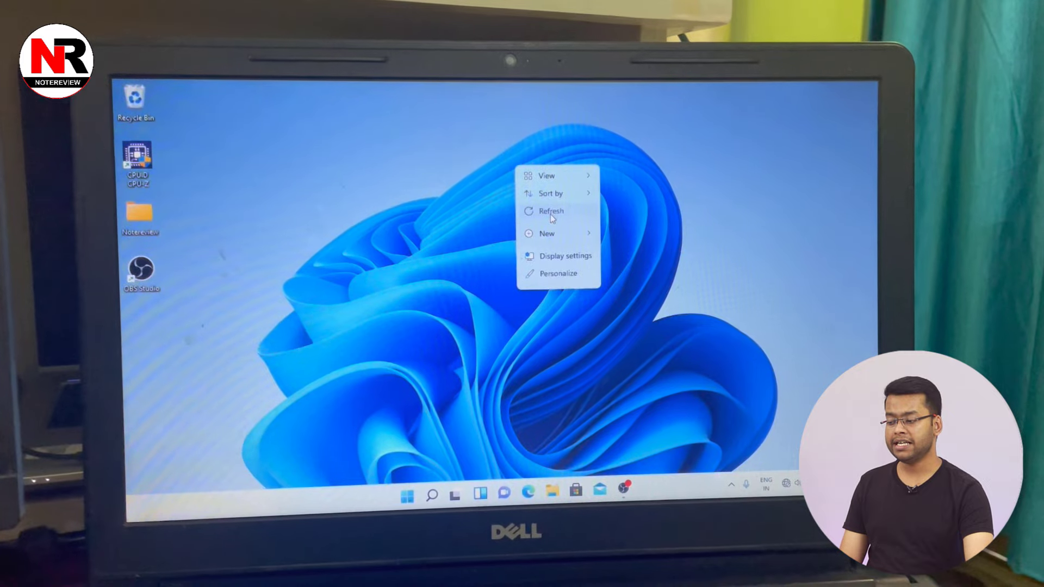
click(550, 214)
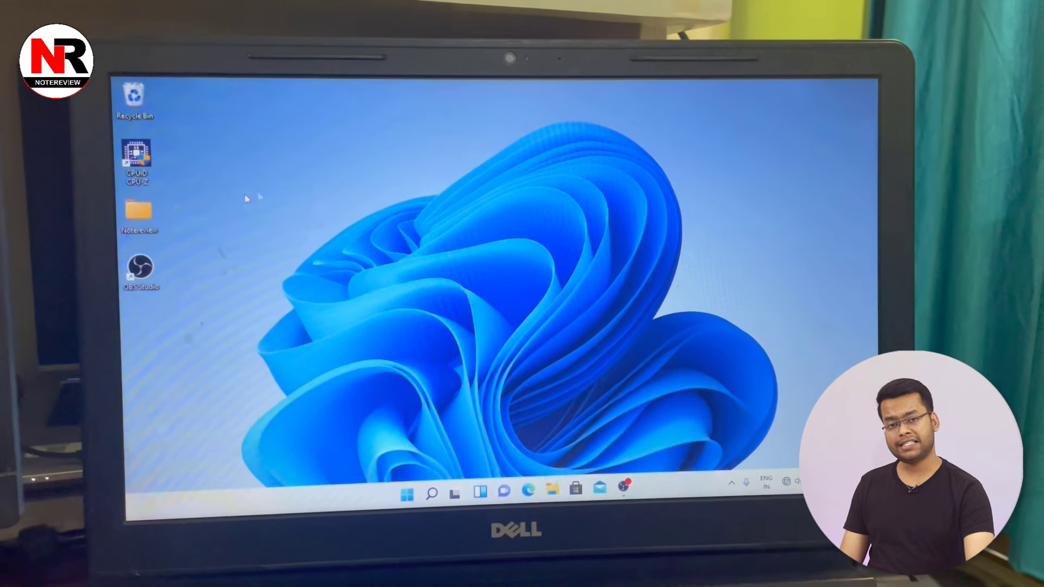
double_click(142, 213)
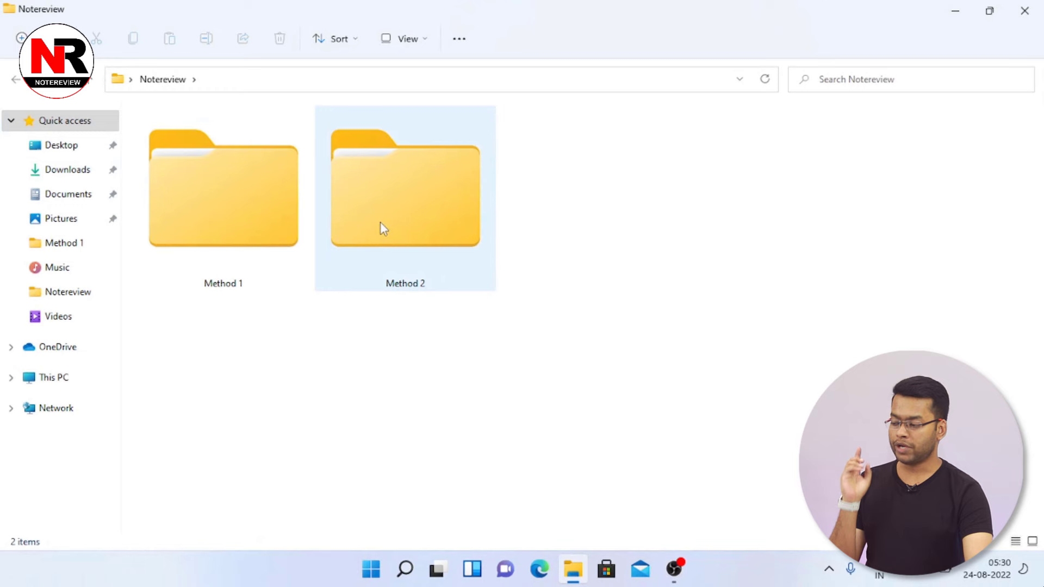
click(380, 224)
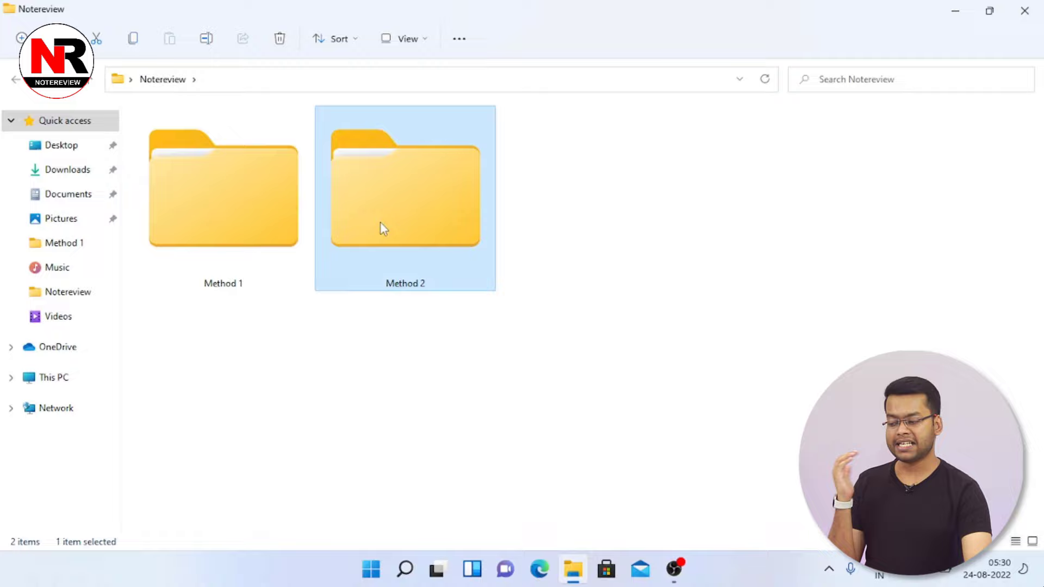
double_click(416, 202)
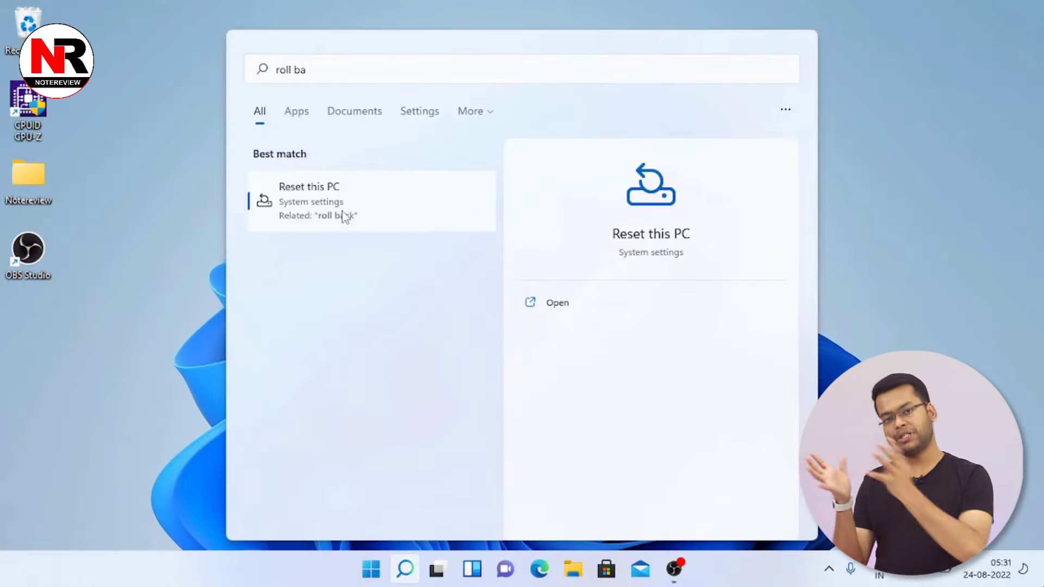
Go back to Windows 10 from the Recovery settings, giving "Windows 10 seemed easier to use" as the reason and declining the update check.
click(344, 216)
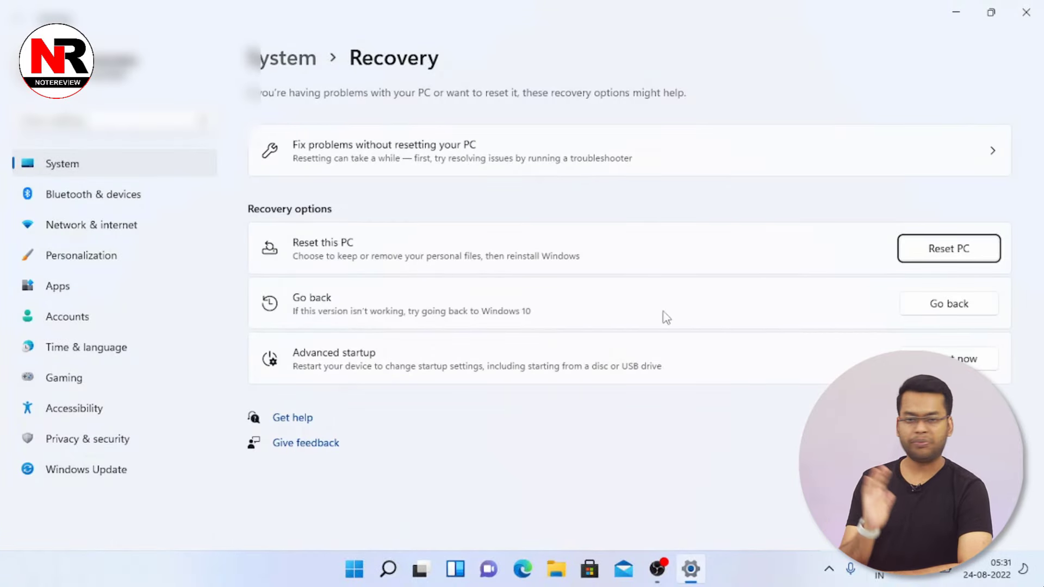
click(953, 308)
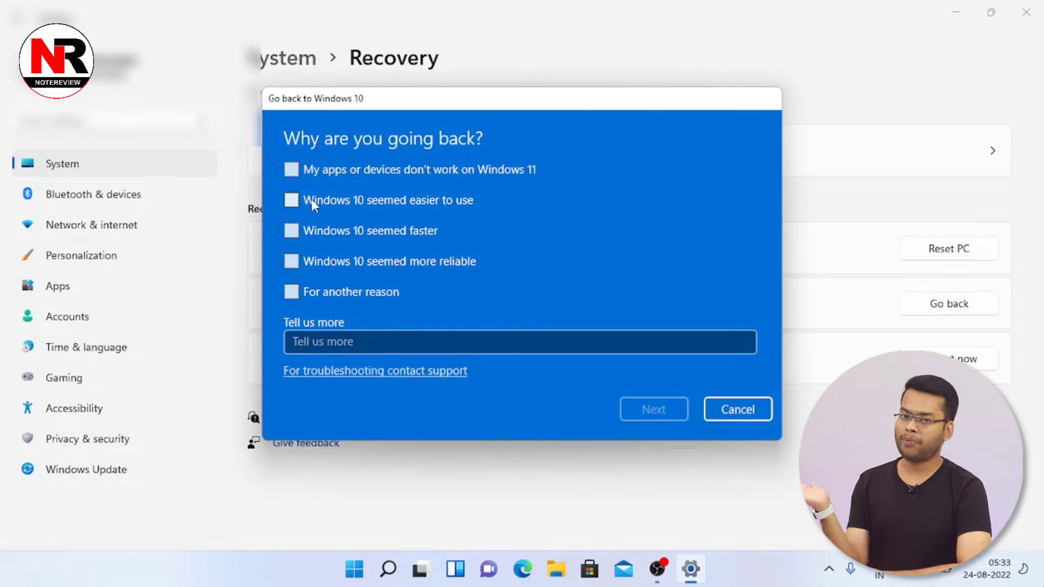
click(311, 200)
click(671, 413)
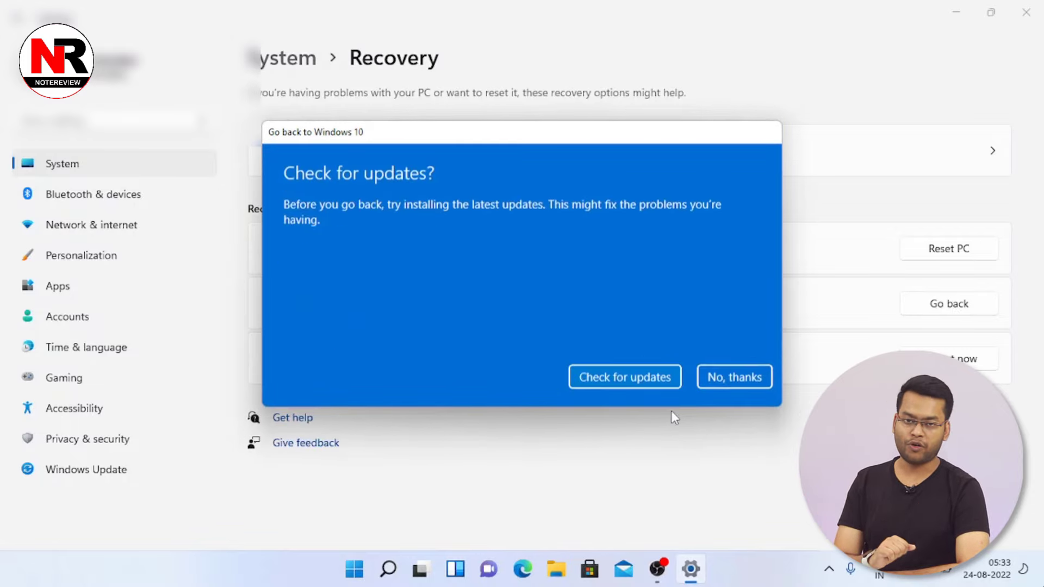
click(764, 381)
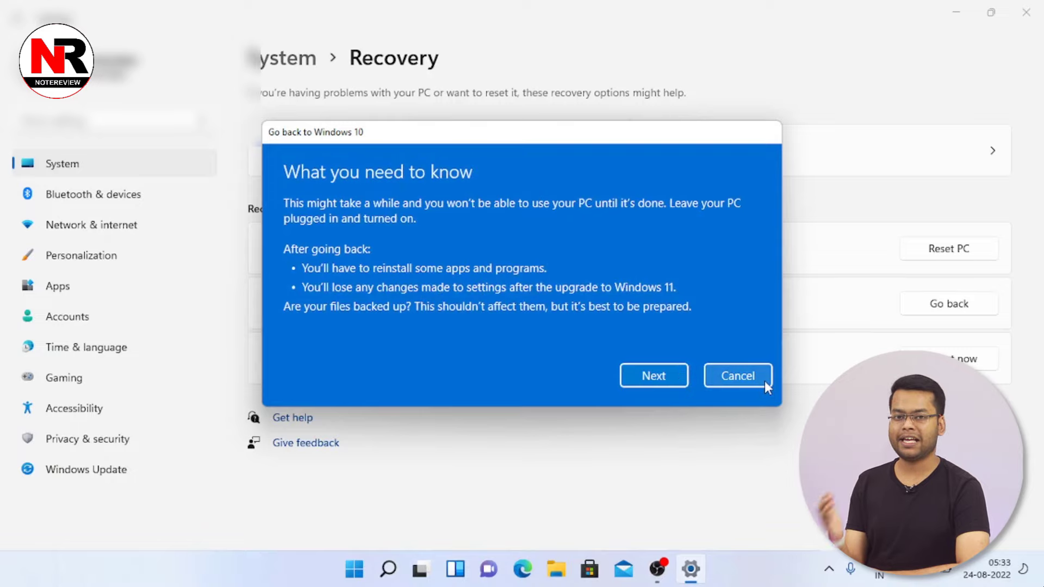
click(663, 378)
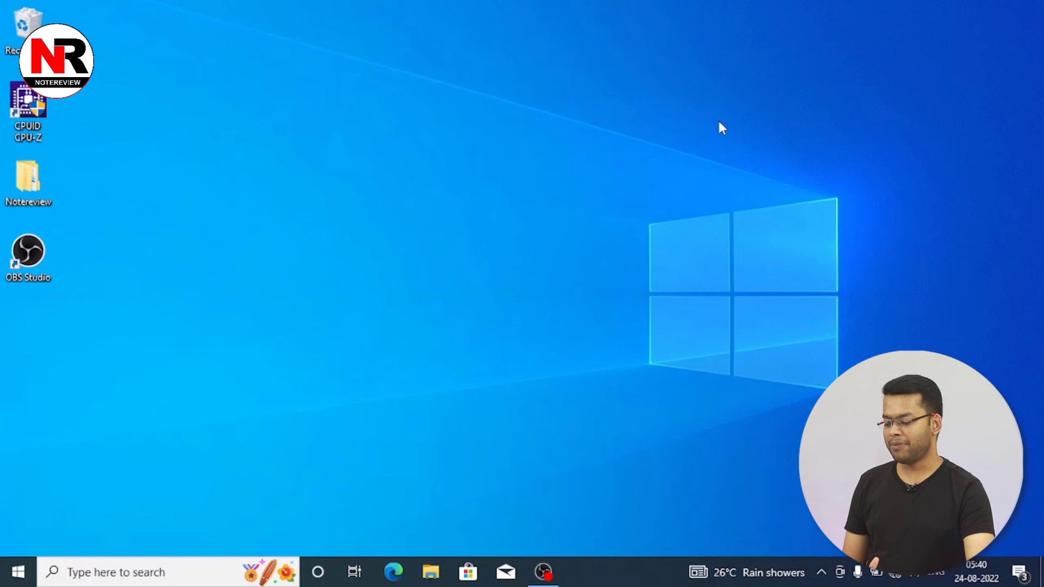
Refresh the desktop and extract the Windows 11 disc image in Notereview's Method 2 folder into a "Windows 11" folder with 7-Zip.
right_click(718, 123)
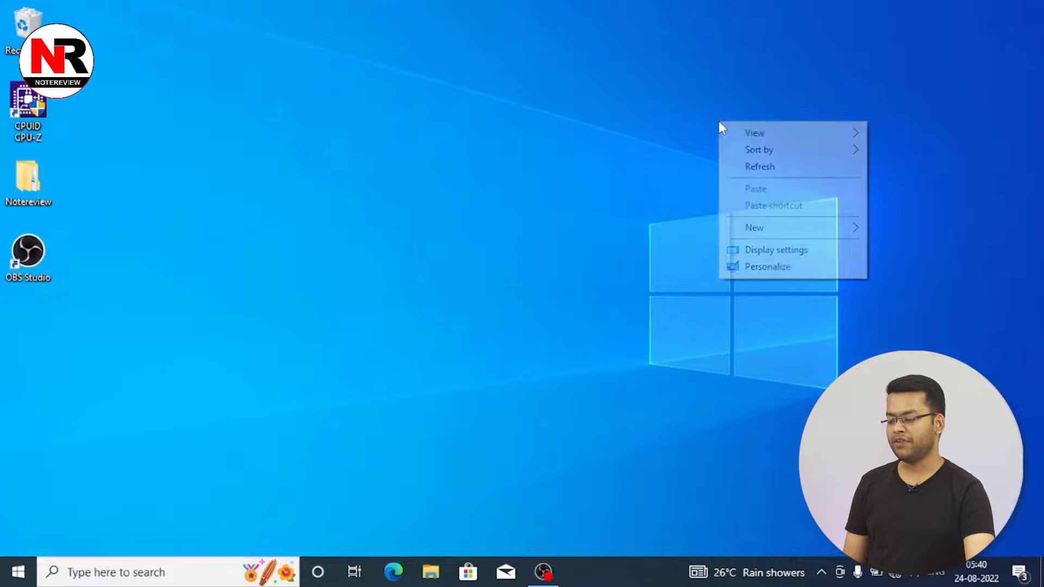
click(769, 165)
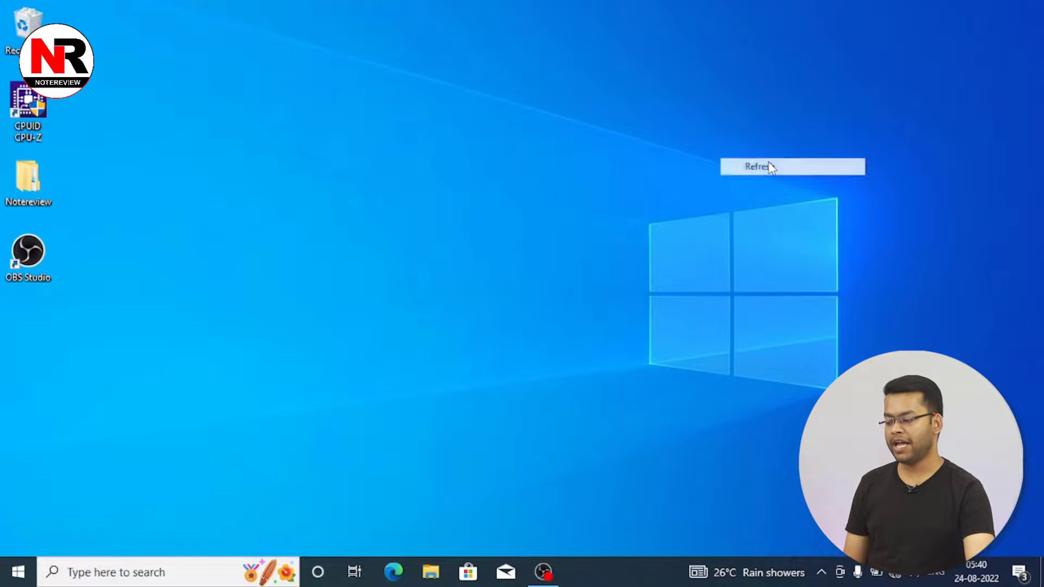
double_click(31, 188)
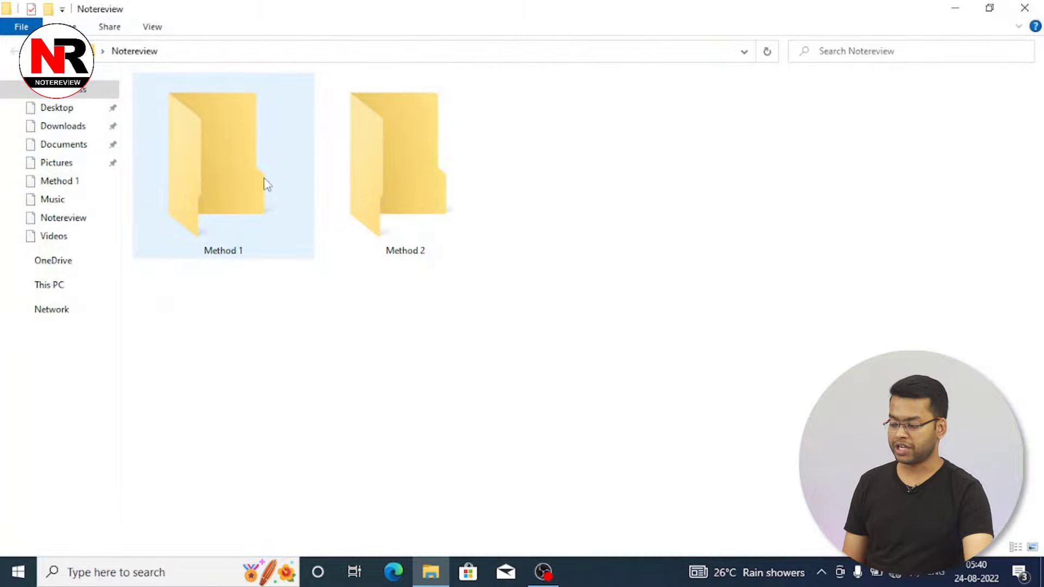
double_click(379, 180)
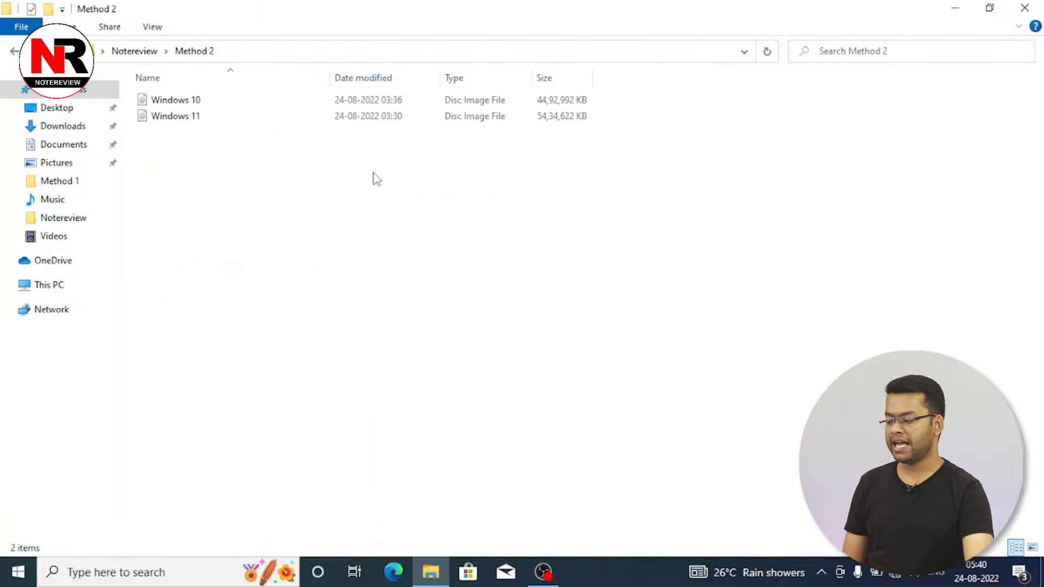
click(224, 103)
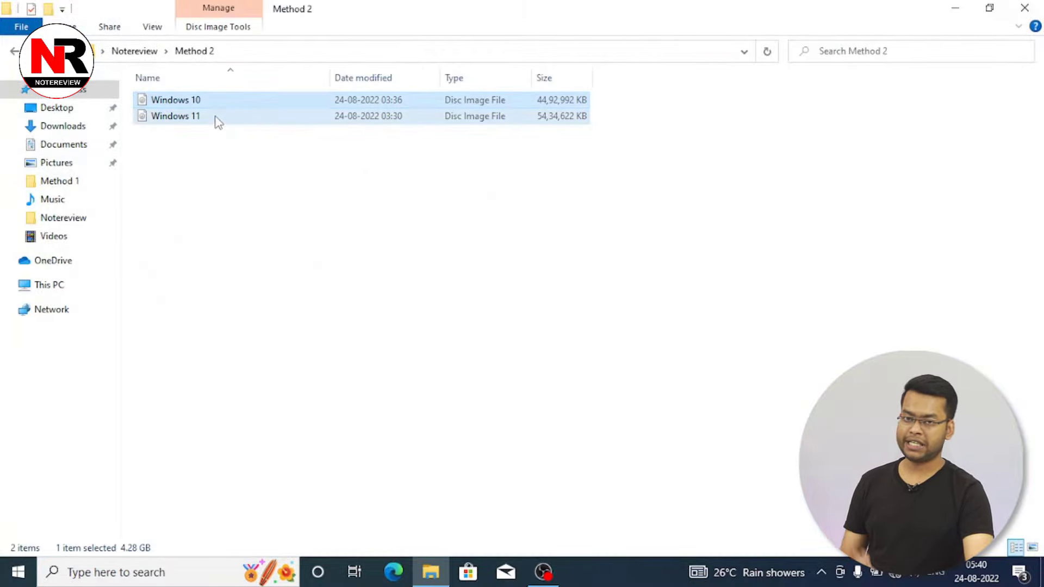
click(218, 121)
right_click(208, 115)
mouse_move(298, 161)
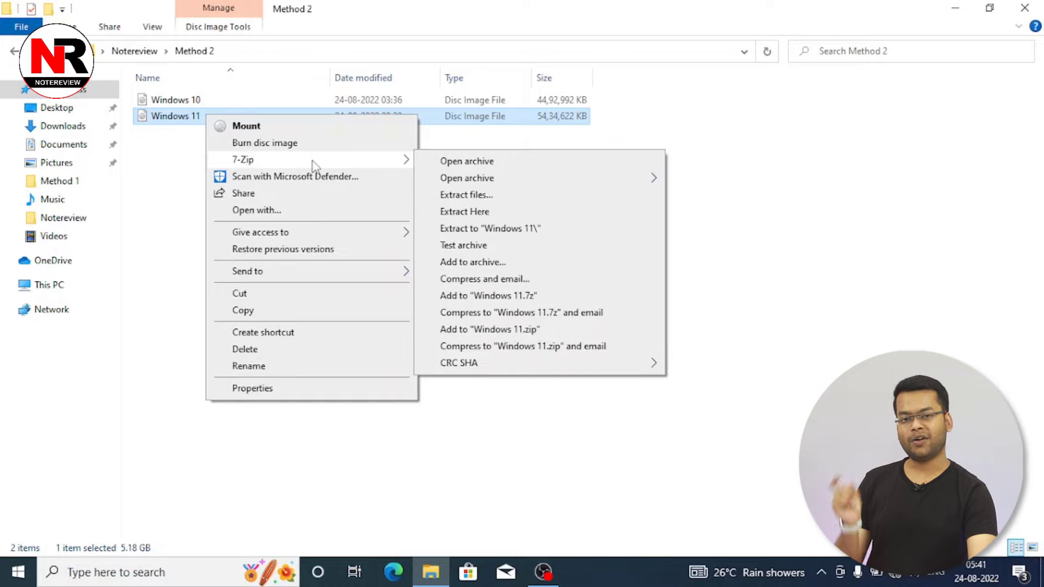
click(502, 229)
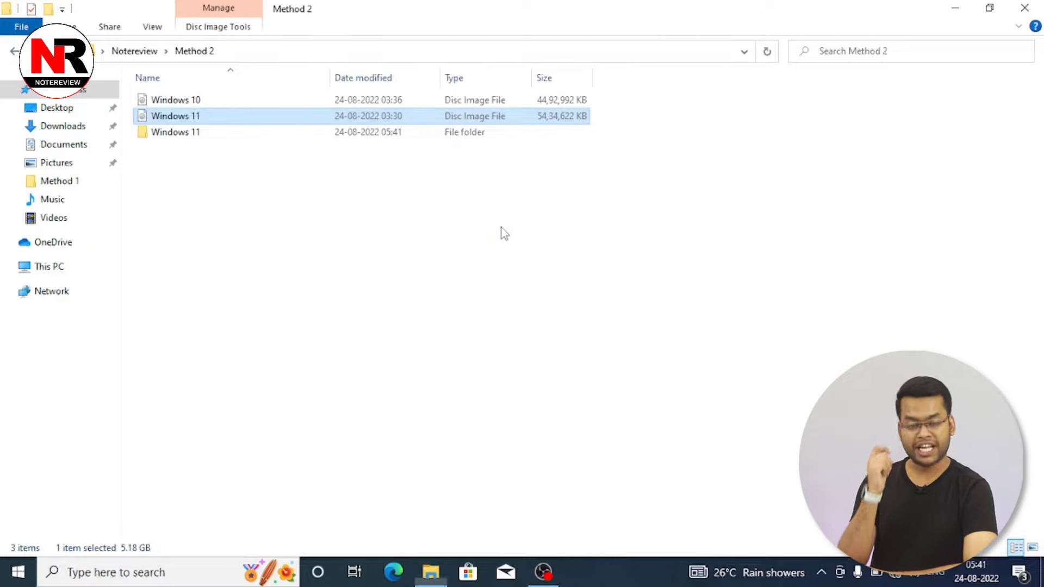
Extract the Windows 10 disc image in the Method 2 folder into a "Windows 10" folder with 7-Zip.
click(323, 103)
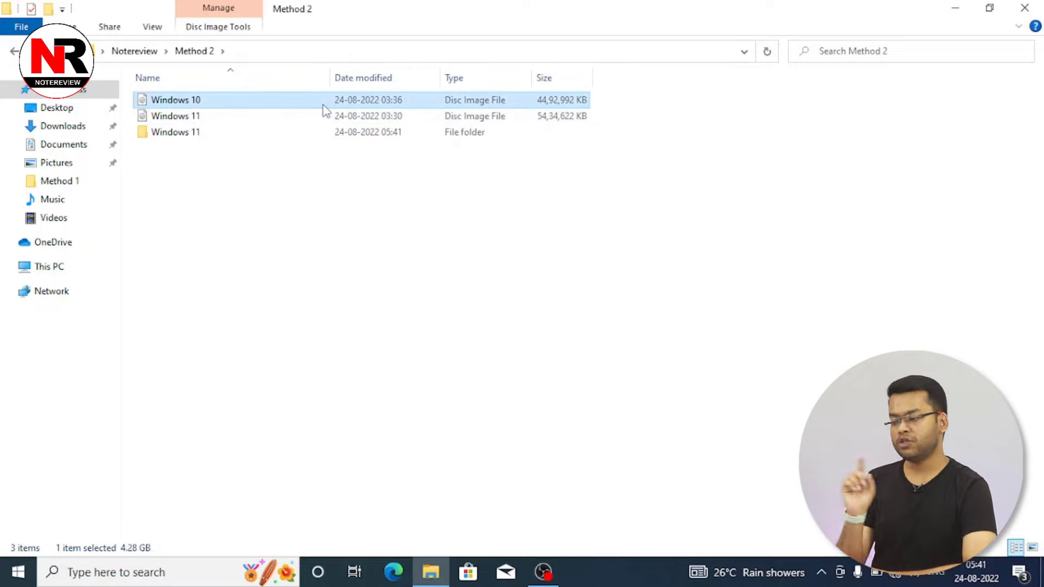
right_click(322, 106)
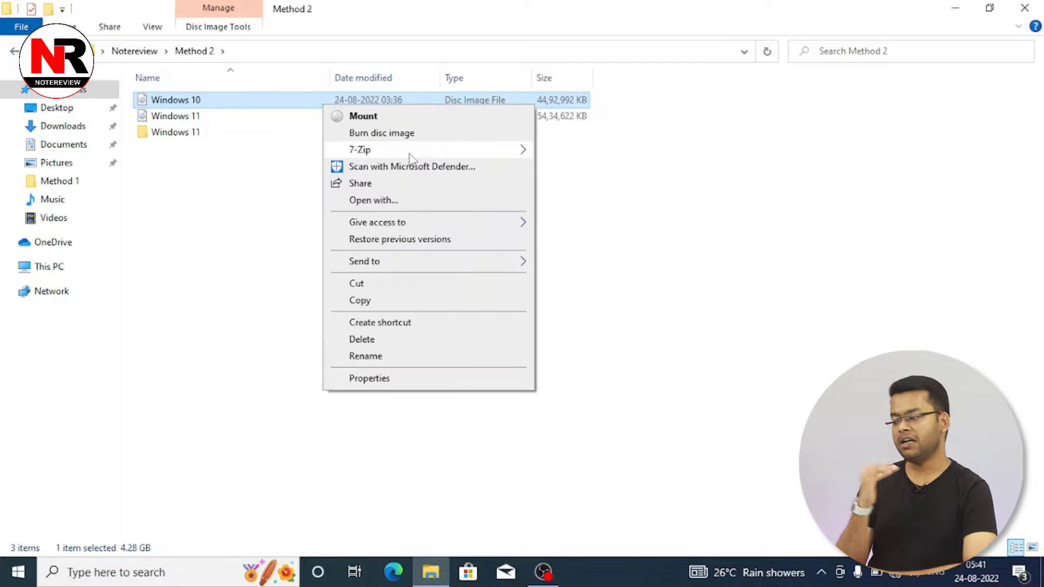
mouse_move(418, 152)
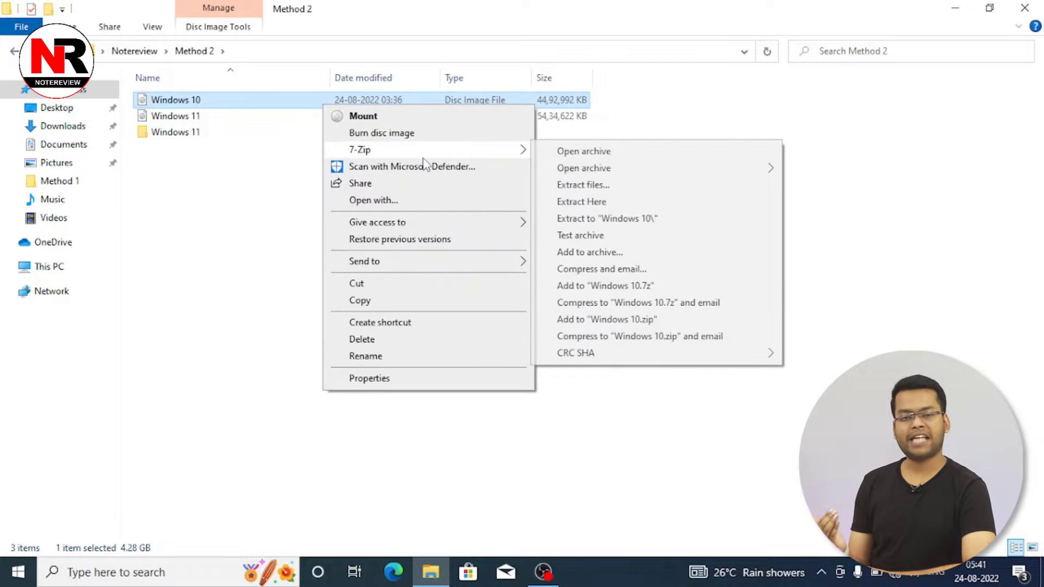
click(625, 223)
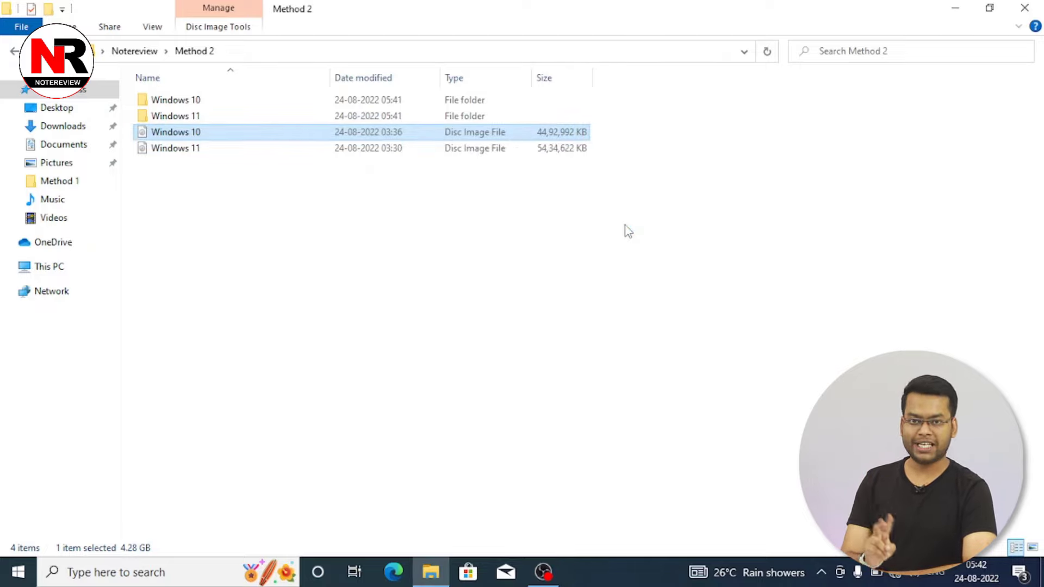
Delete the Windows 10 and Windows 11 disc images, refresh the folder and show the extracted folders as extra large icons.
drag(195, 174, 199, 138)
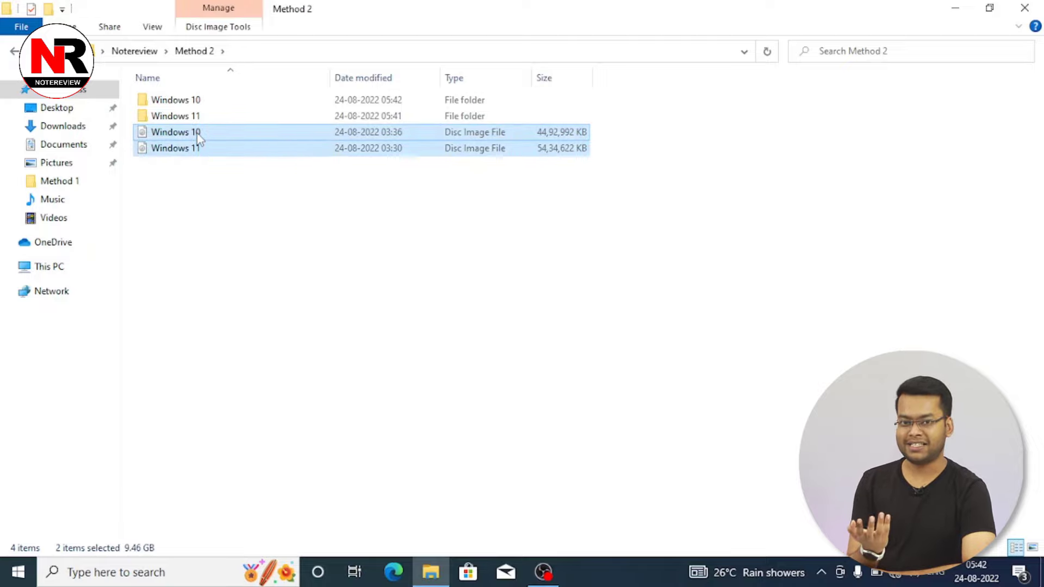
key(Delete)
right_click(268, 160)
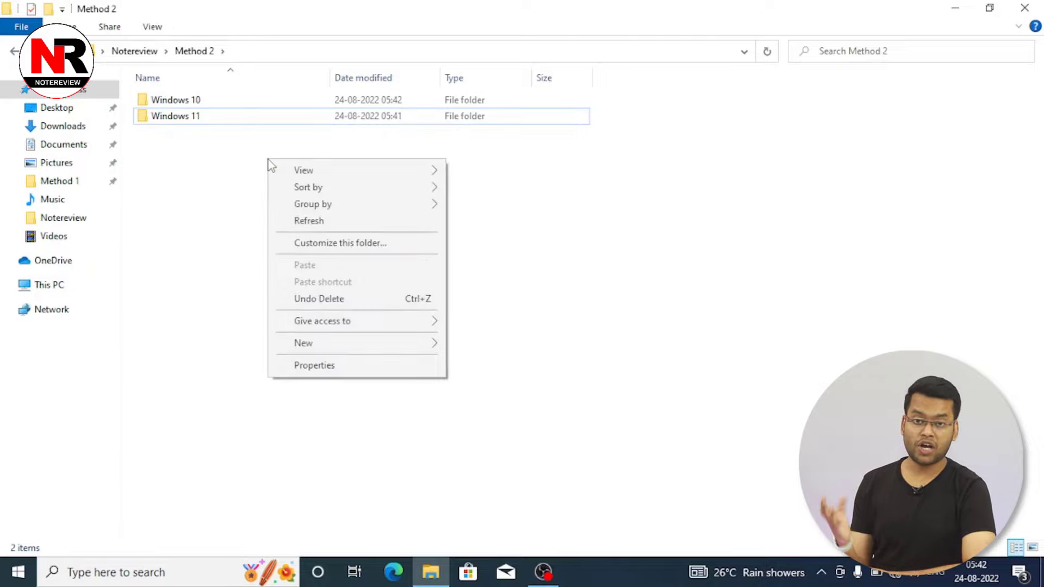
click(309, 220)
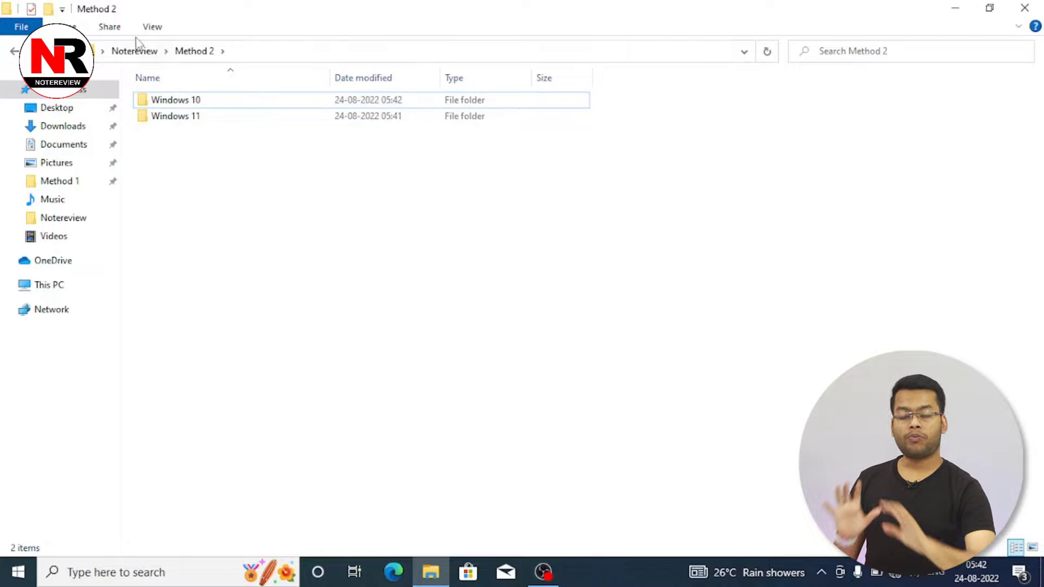
click(152, 26)
click(182, 47)
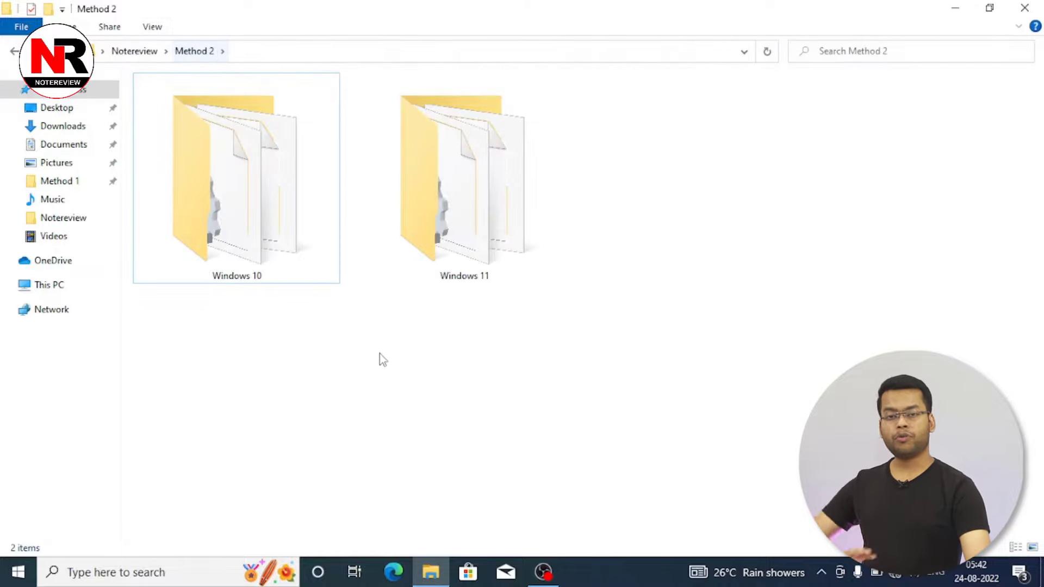
Try to upgrade by running setup from the extracted Windows 11 folder, and close the installer.
click(275, 256)
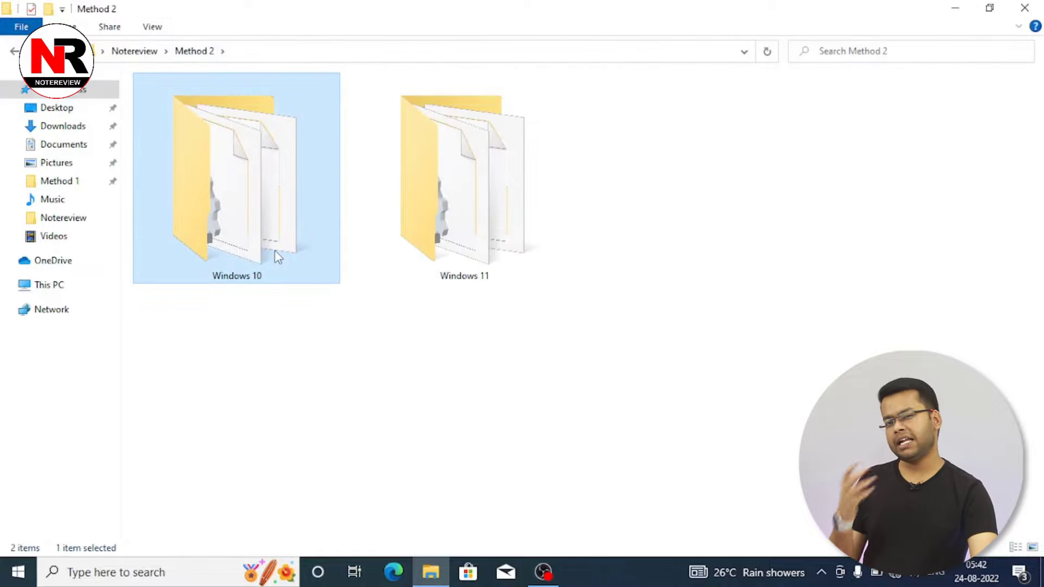
double_click(447, 217)
click(364, 217)
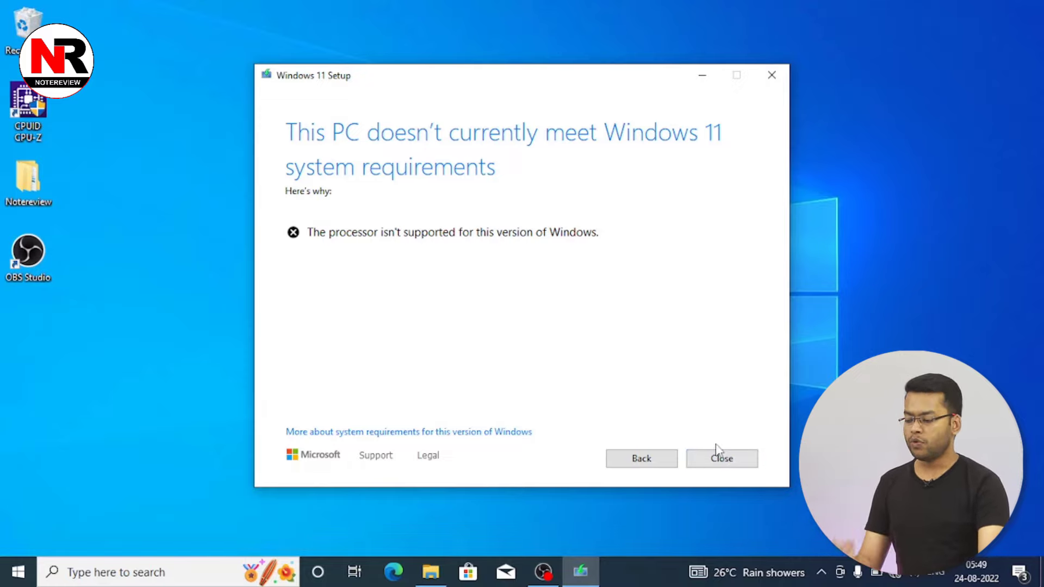
click(723, 461)
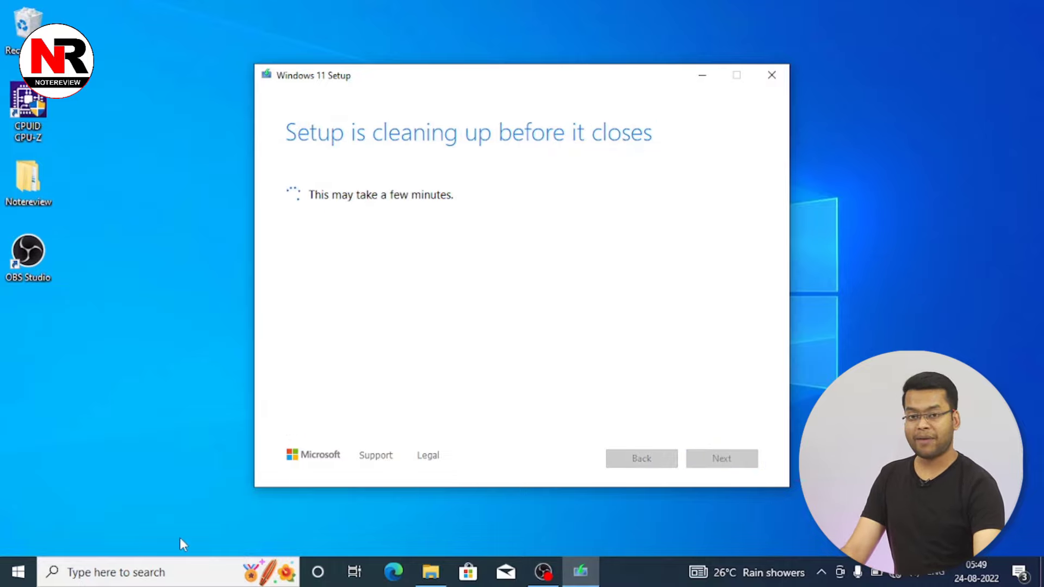
Delete install.esd from the sources folder inside the extracted Windows 10 folder.
click(432, 570)
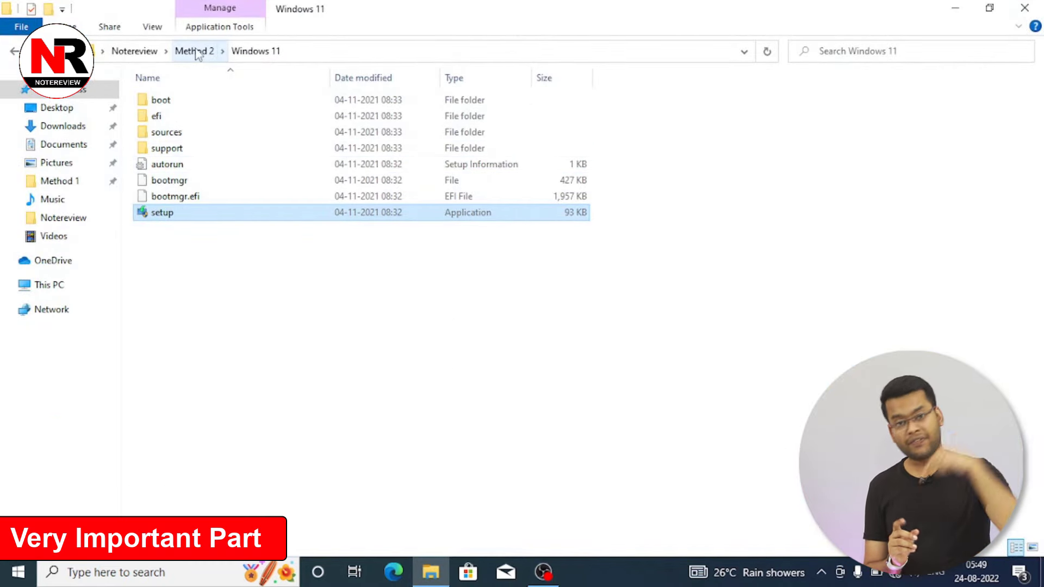
click(14, 52)
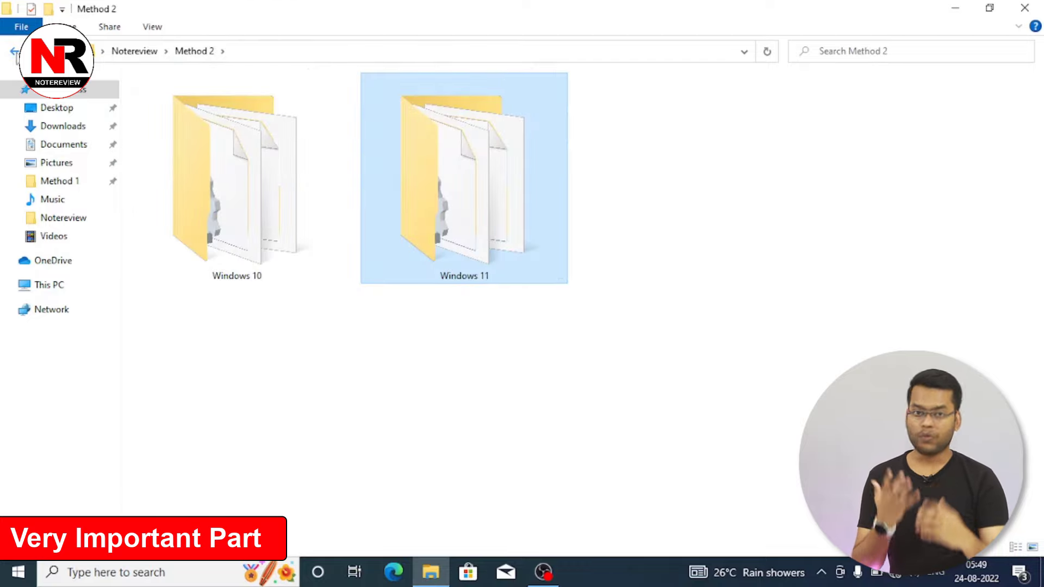
double_click(224, 187)
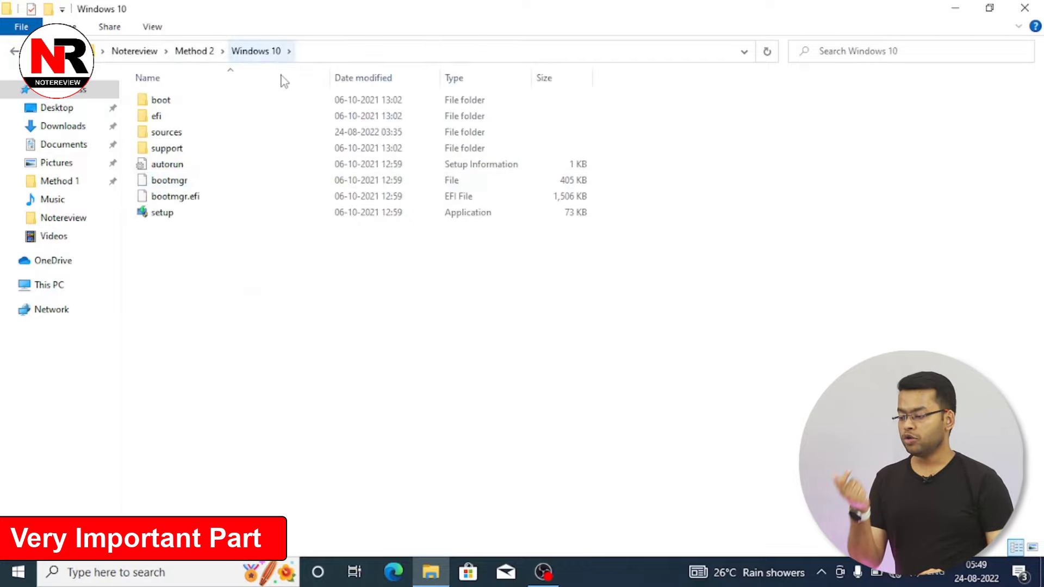
click(200, 138)
double_click(201, 139)
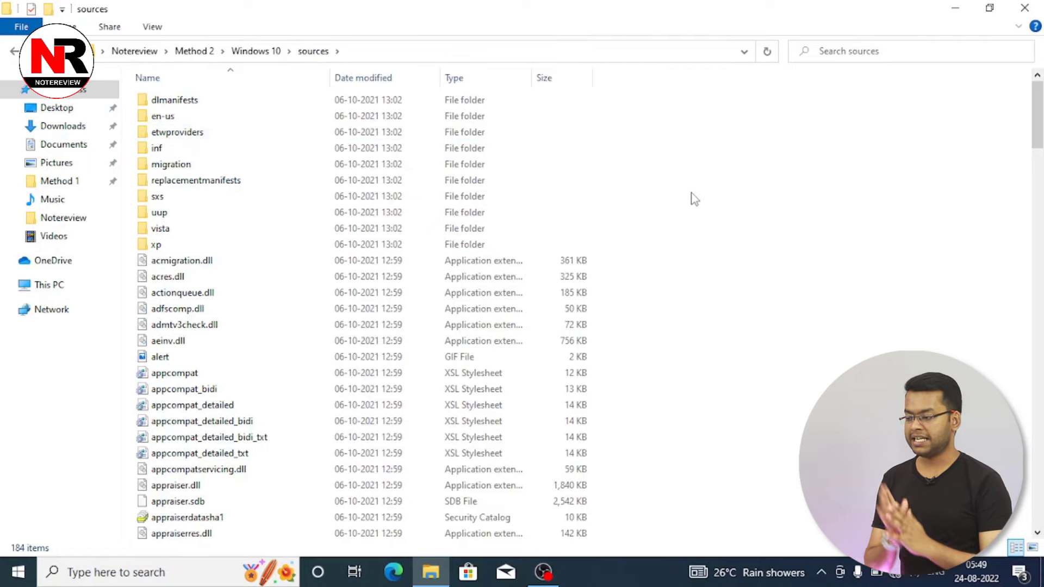
text(hwcompat.dll)
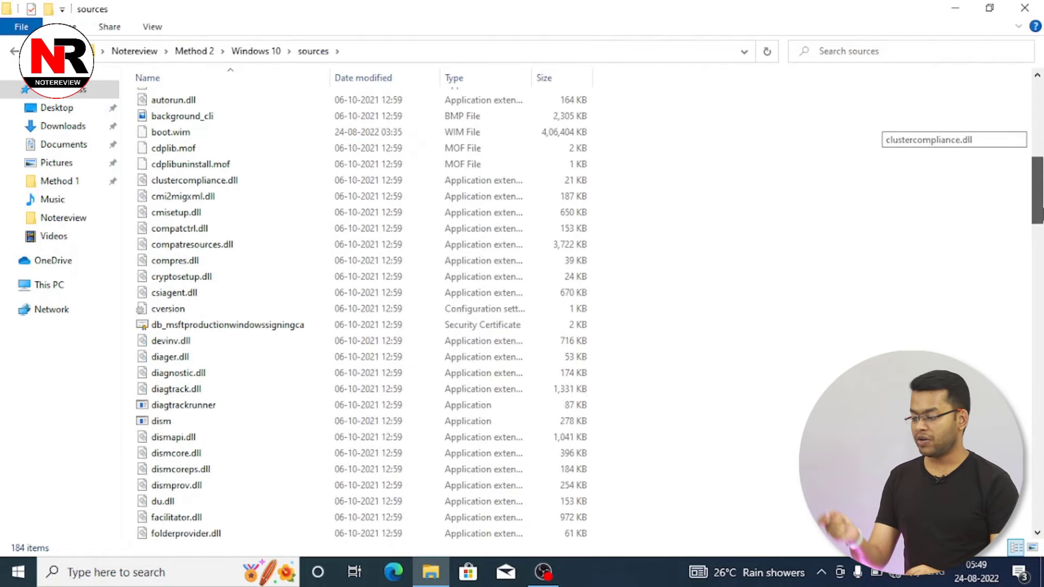
text(imagingprovider.dllinstall.esd)
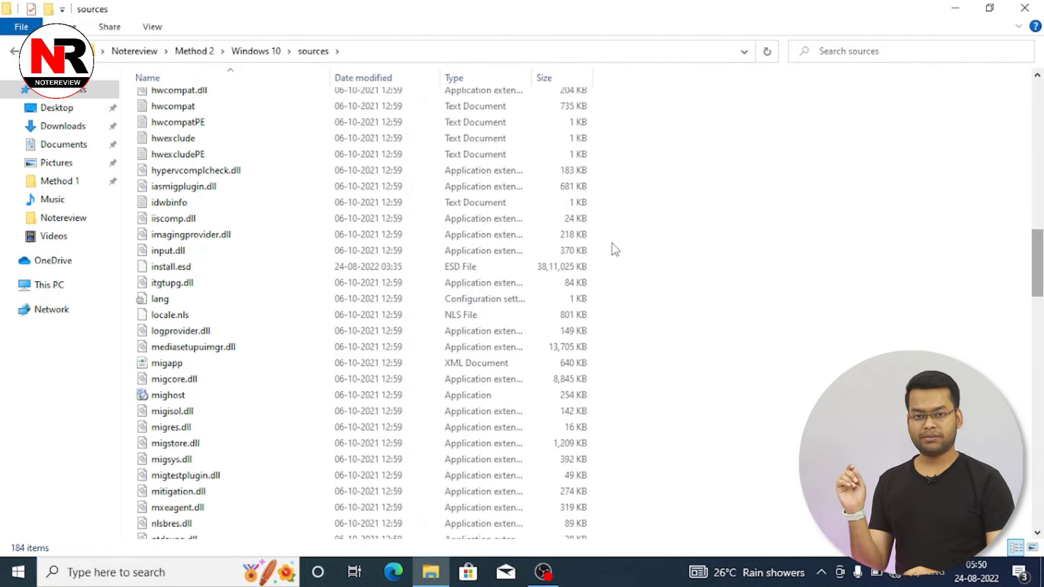
click(466, 266)
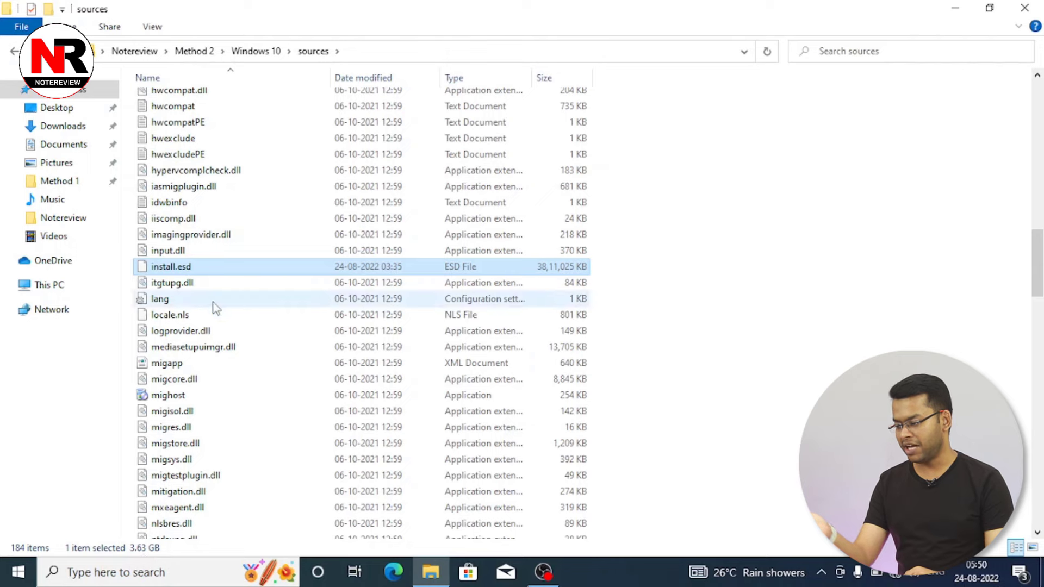
right_click(189, 271)
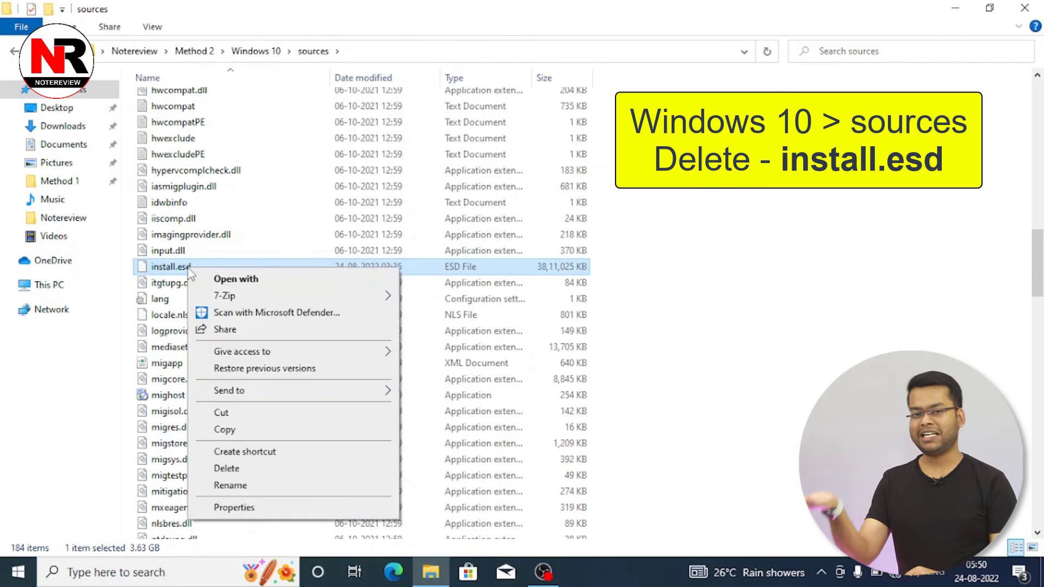
click(226, 468)
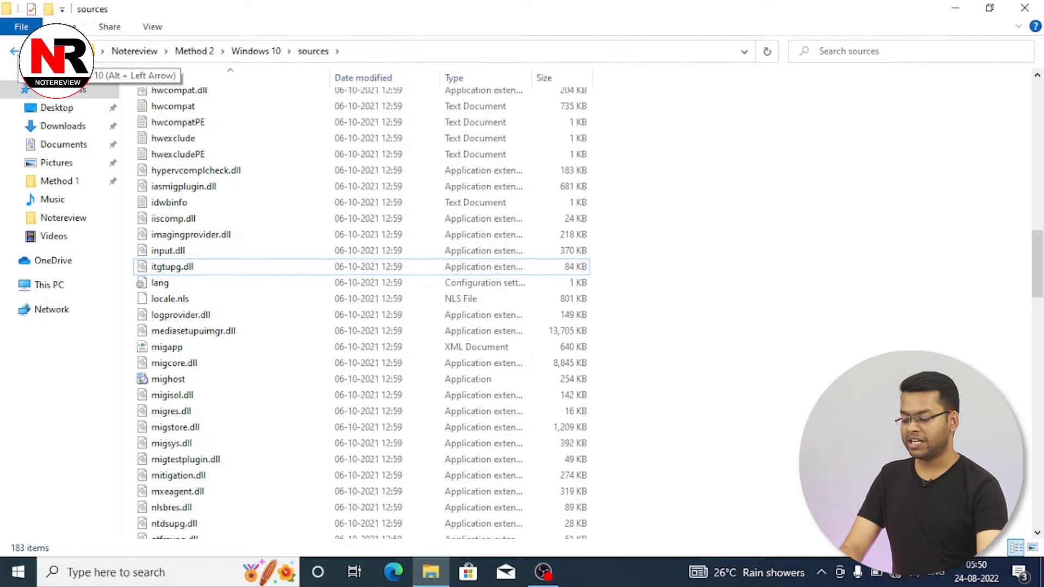
Copy install.wim from the sources folder inside the extracted Windows 11 folder.
click(76, 55)
click(76, 55)
double_click(462, 185)
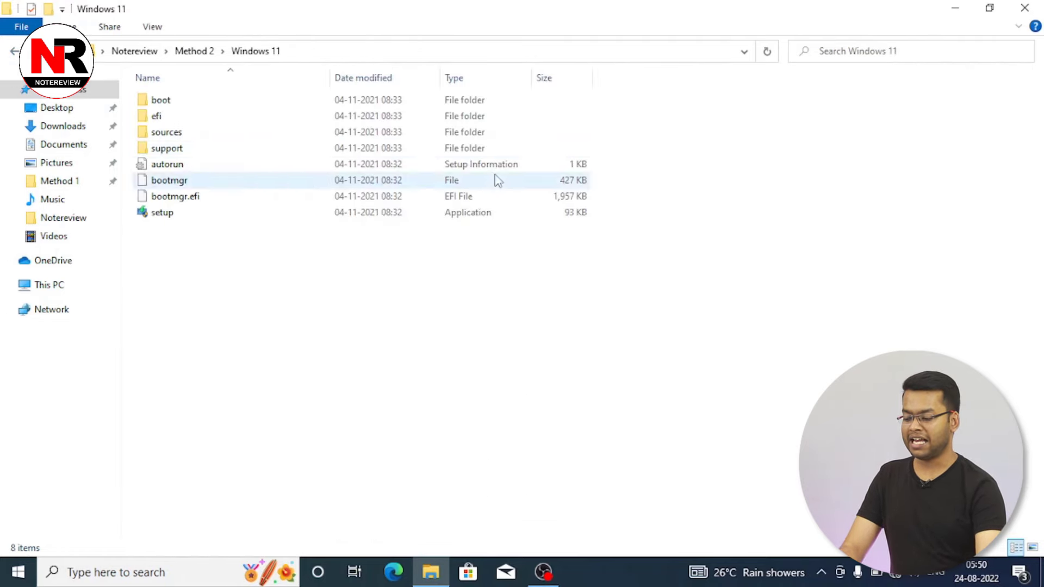
double_click(174, 132)
drag(1037, 128, 1039, 267)
click(376, 296)
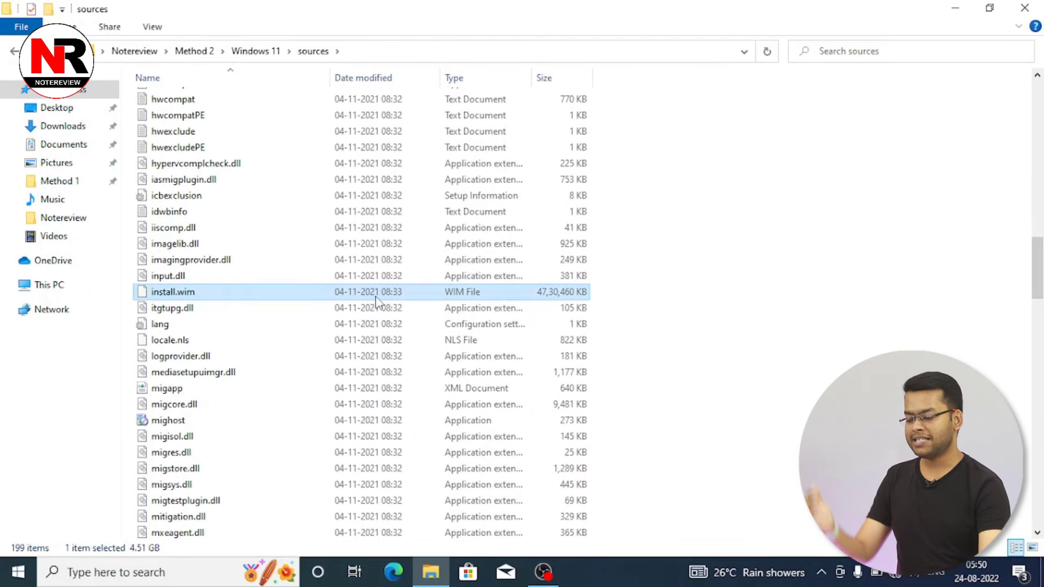
right_click(220, 299)
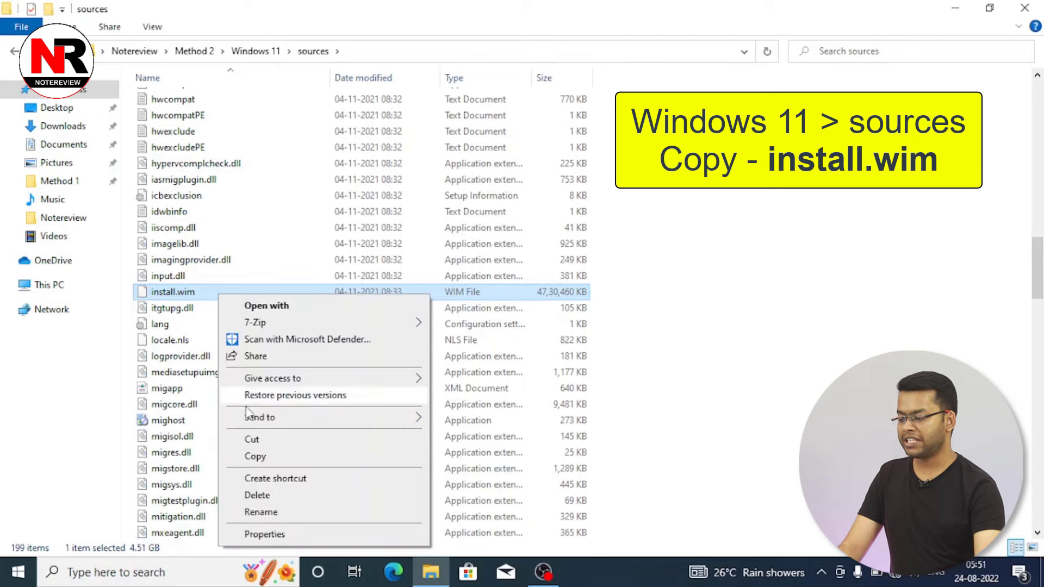
click(252, 455)
Paste install.wim into the Windows 10 sources folder, expand the copy details and select the pasted file.
click(15, 53)
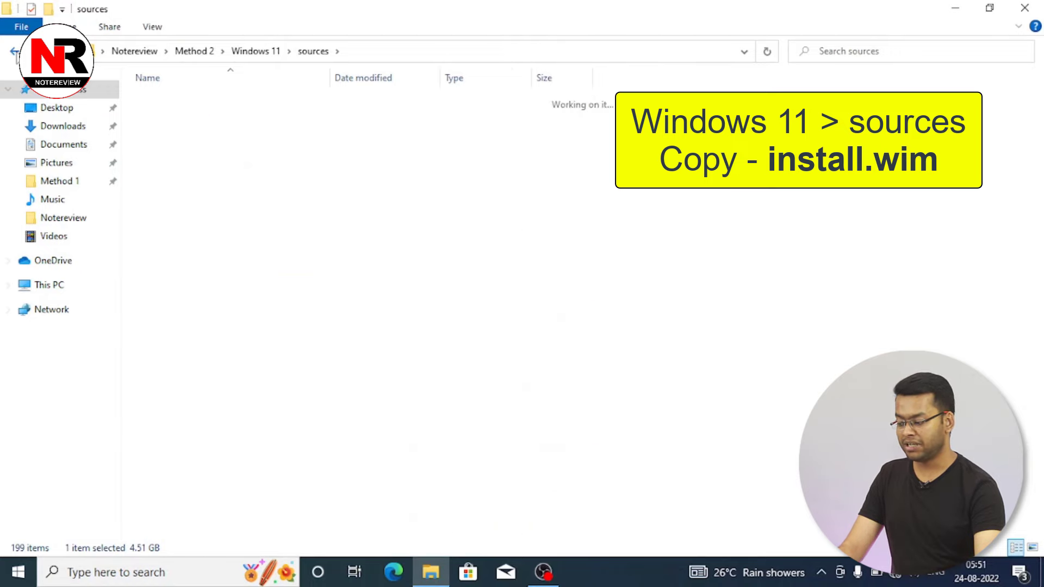
click(15, 52)
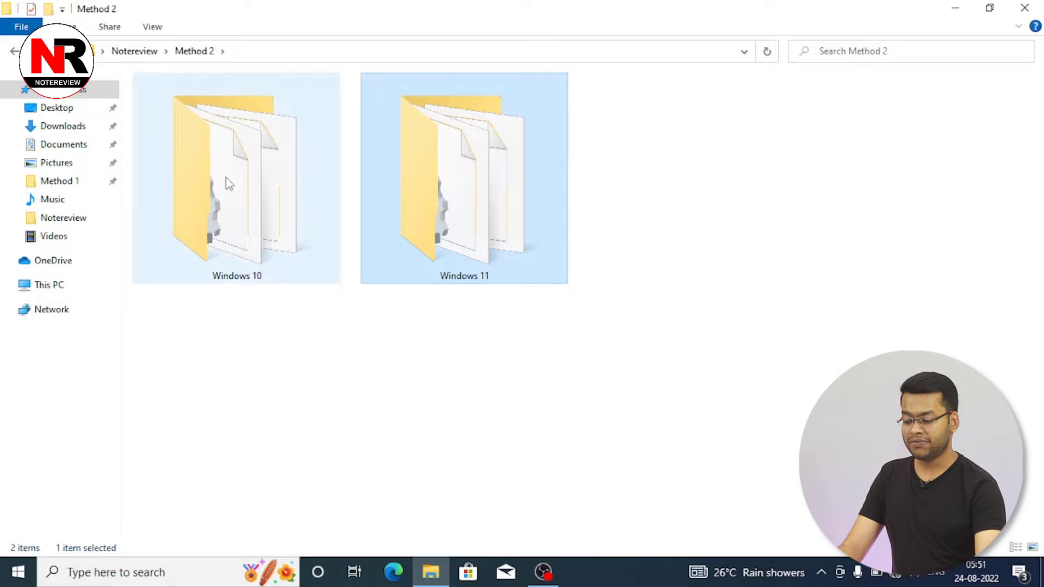
click(296, 193)
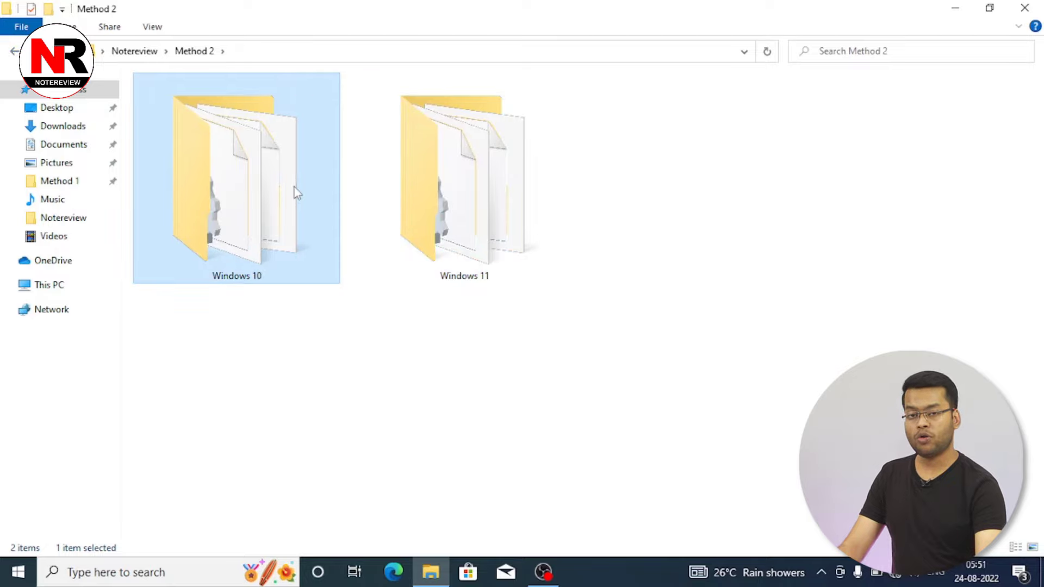
double_click(235, 199)
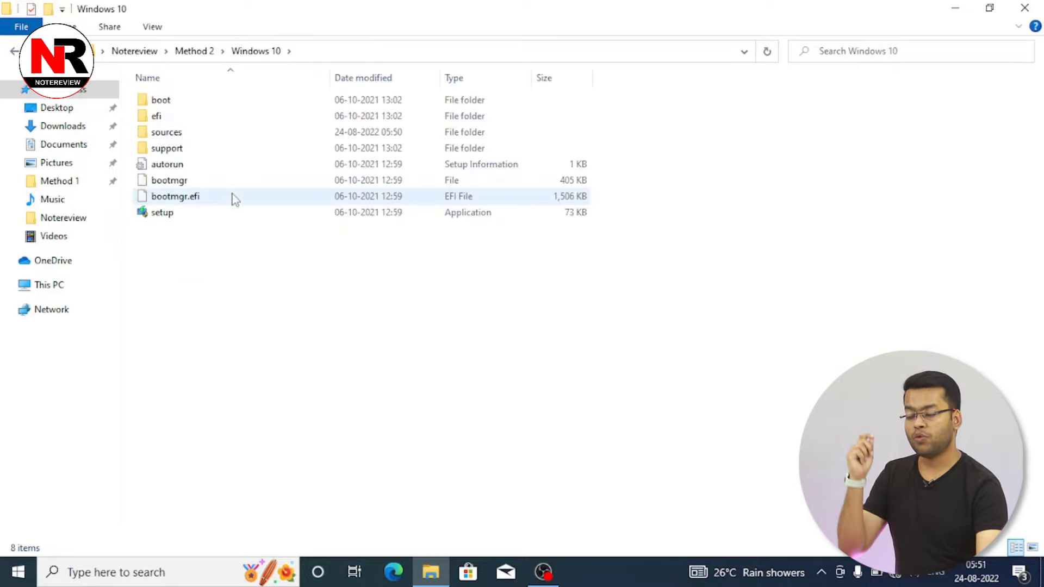
double_click(177, 134)
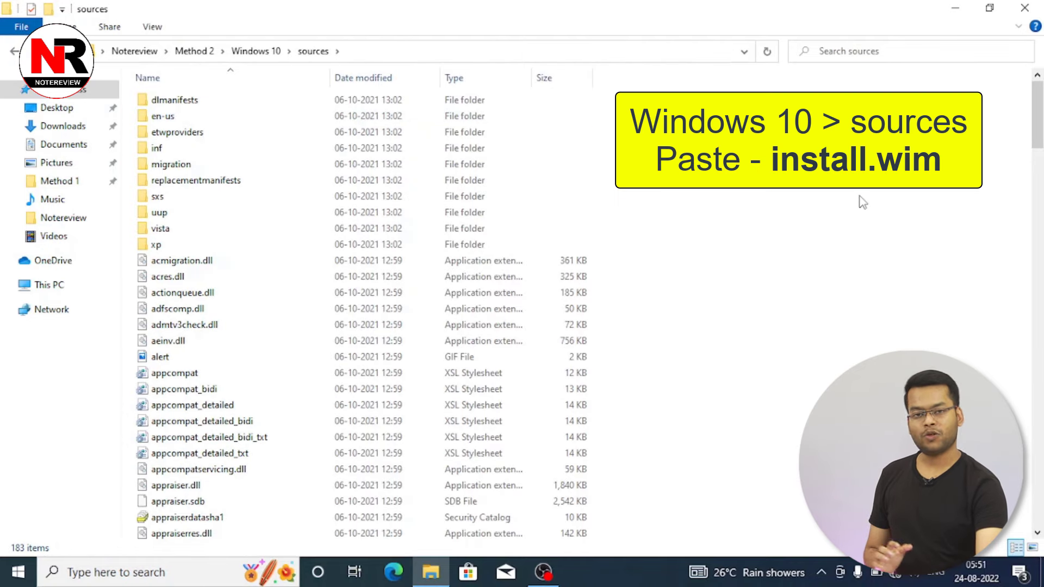
right_click(861, 202)
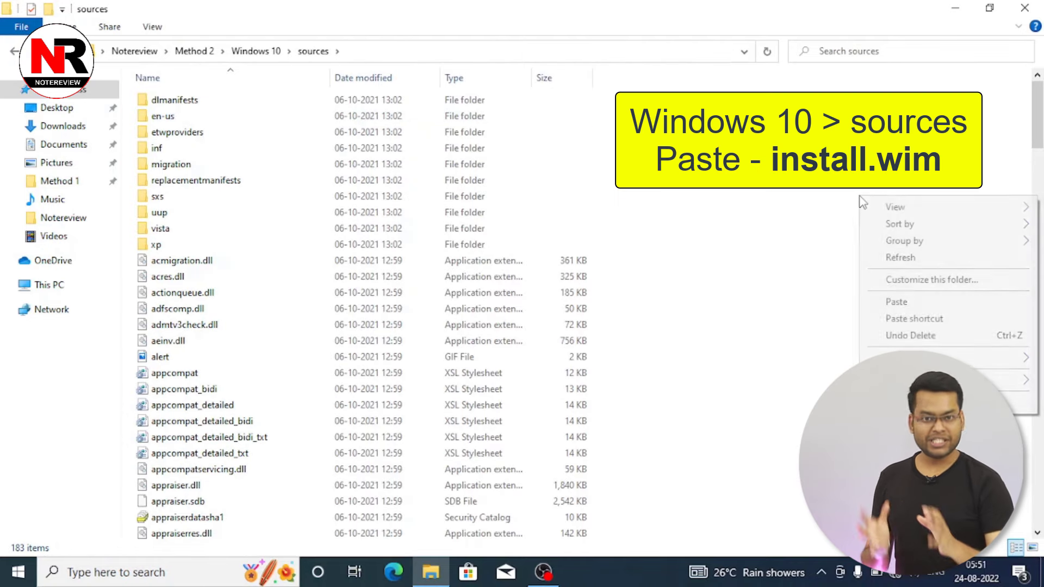
click(896, 302)
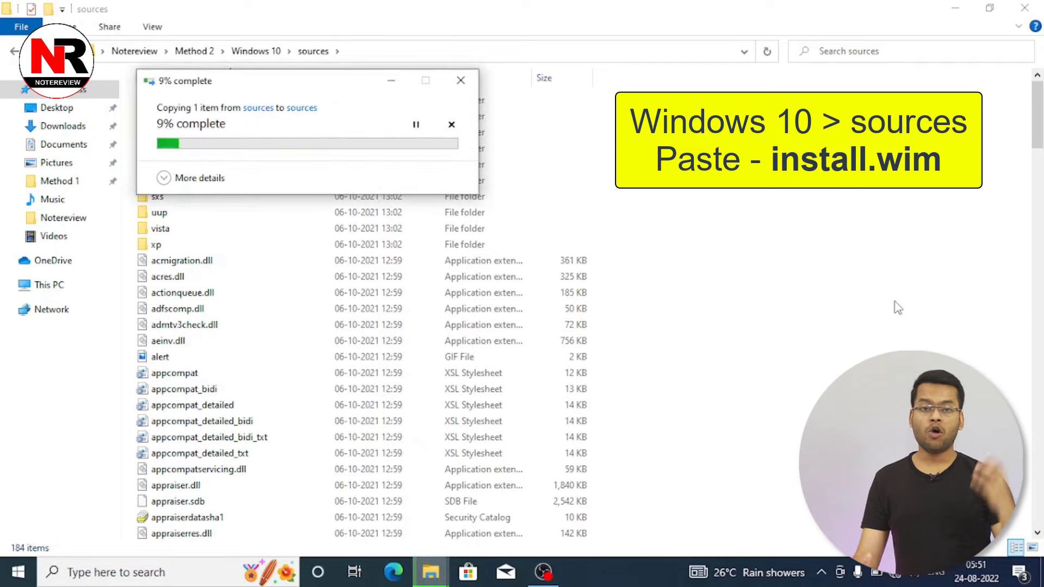
click(200, 183)
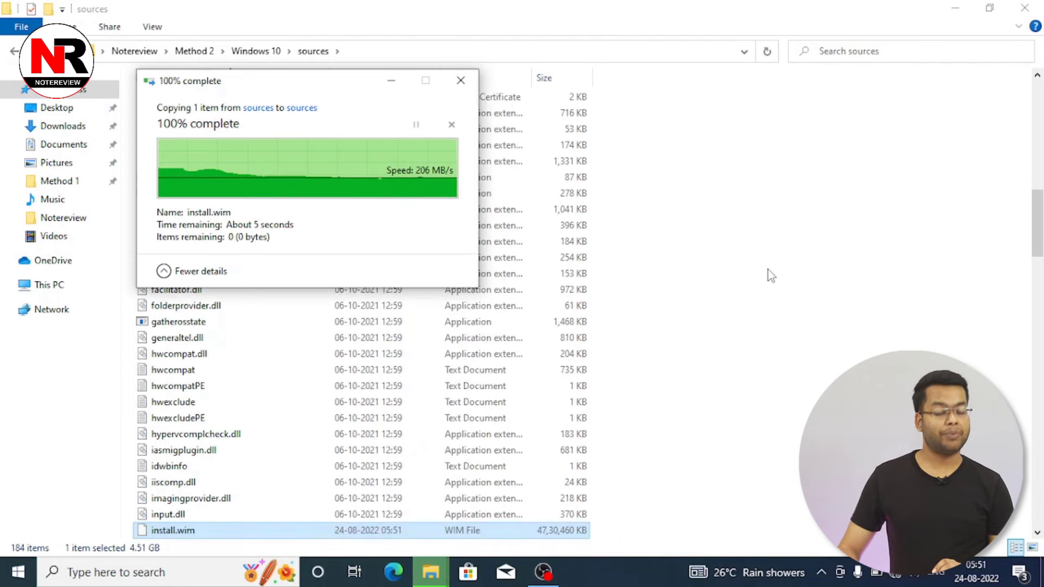
scroll(707, 381, down, 3)
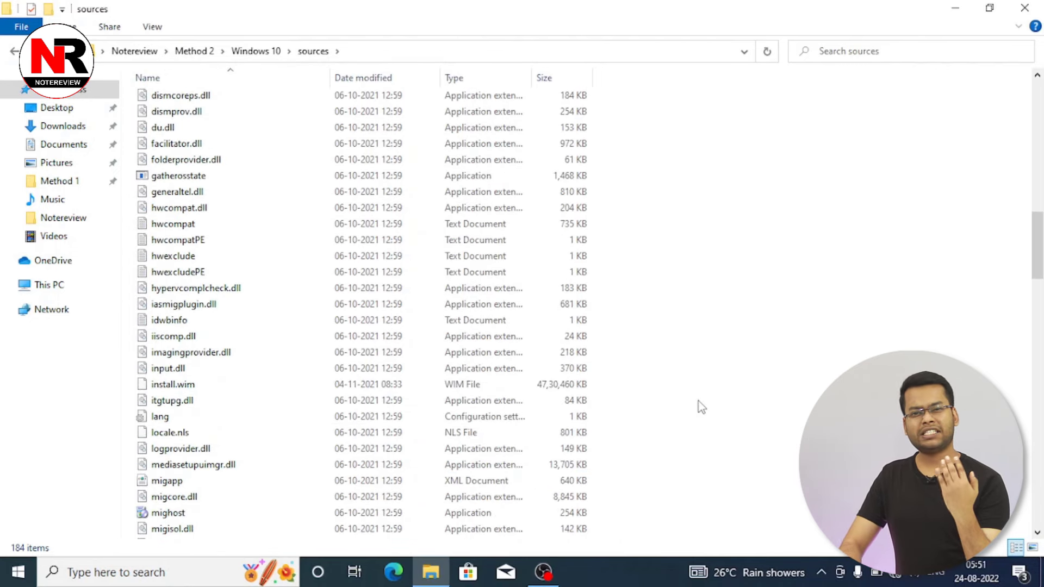
click(565, 387)
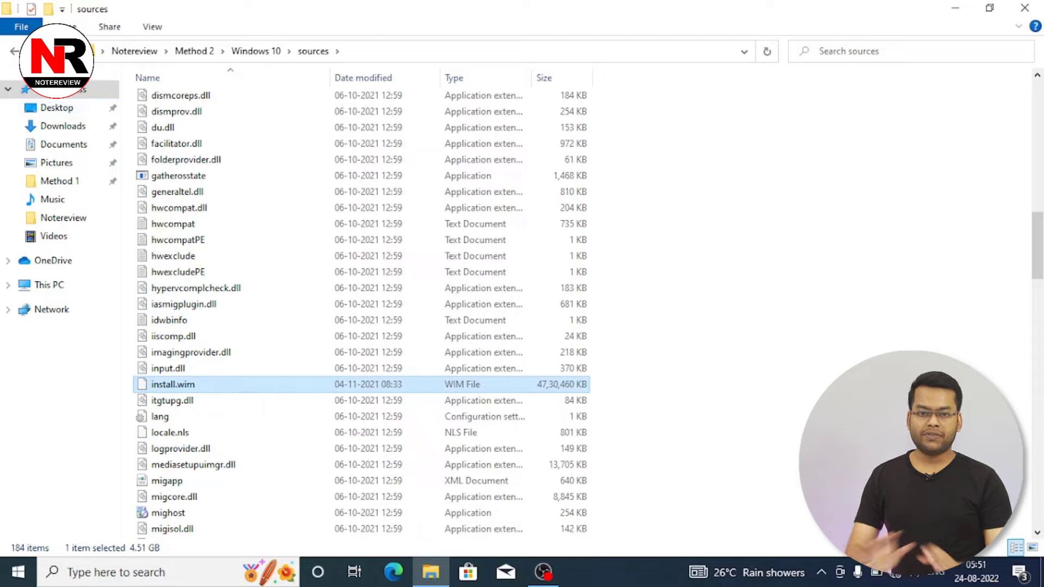
Return to the Method 2 folder and select the Windows 11 folder.
key(alt+Up)
key(alt+Up)
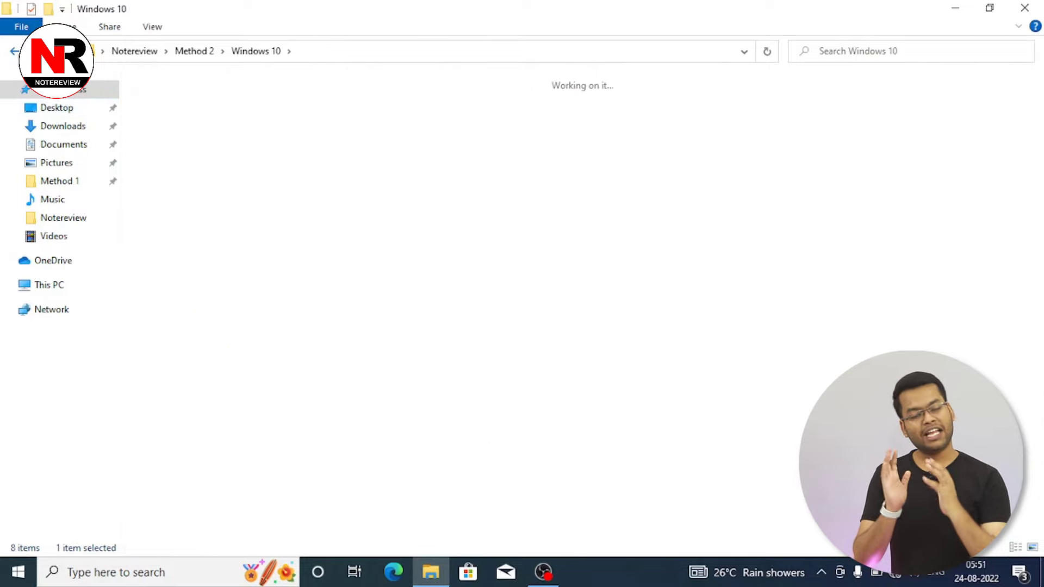
click(474, 233)
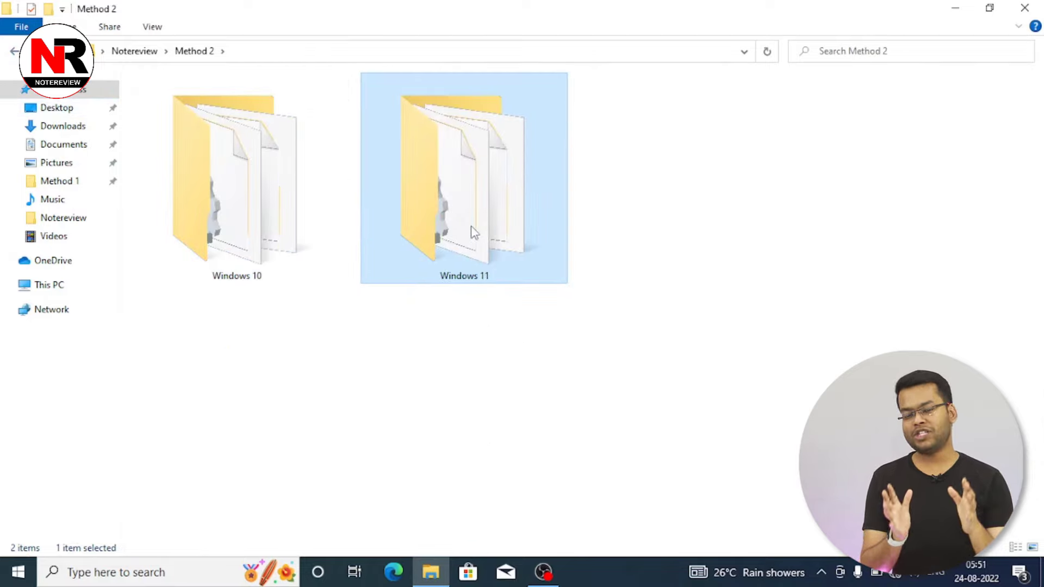
Delete the extracted Windows 11 folder from the Method 2 folder and refresh the folder view.
right_click(491, 260)
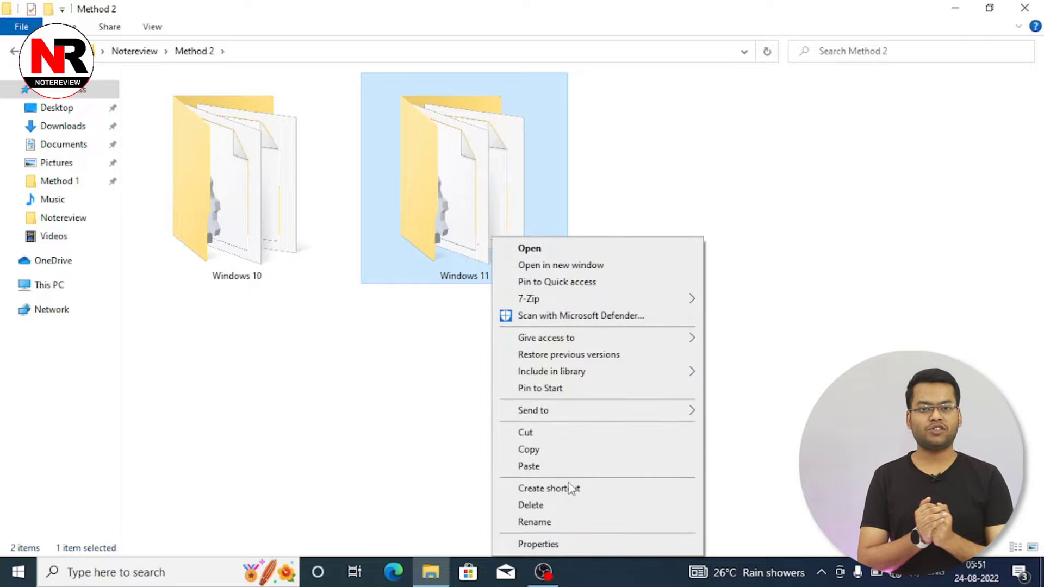
click(531, 505)
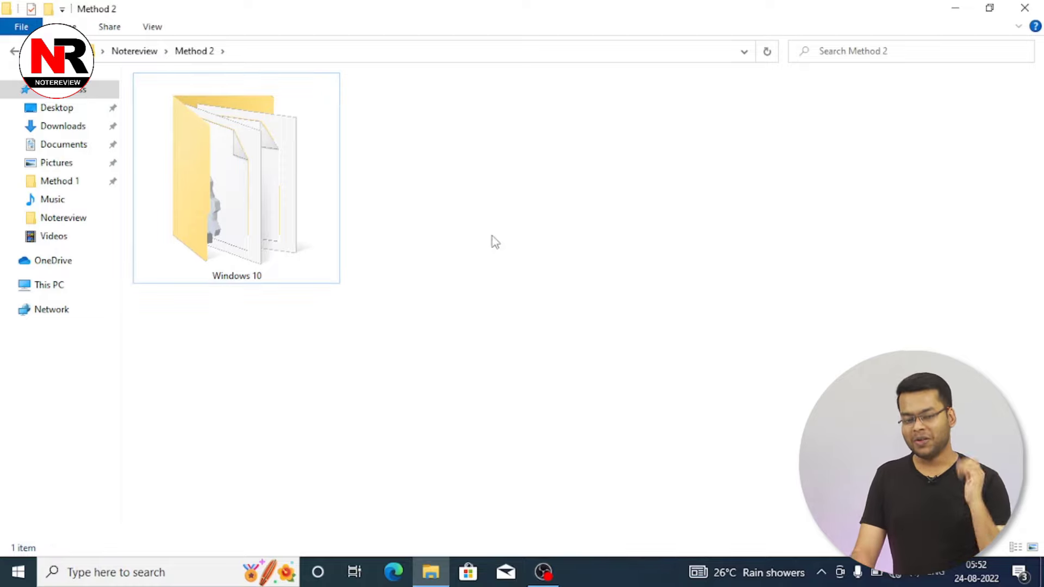
right_click(492, 236)
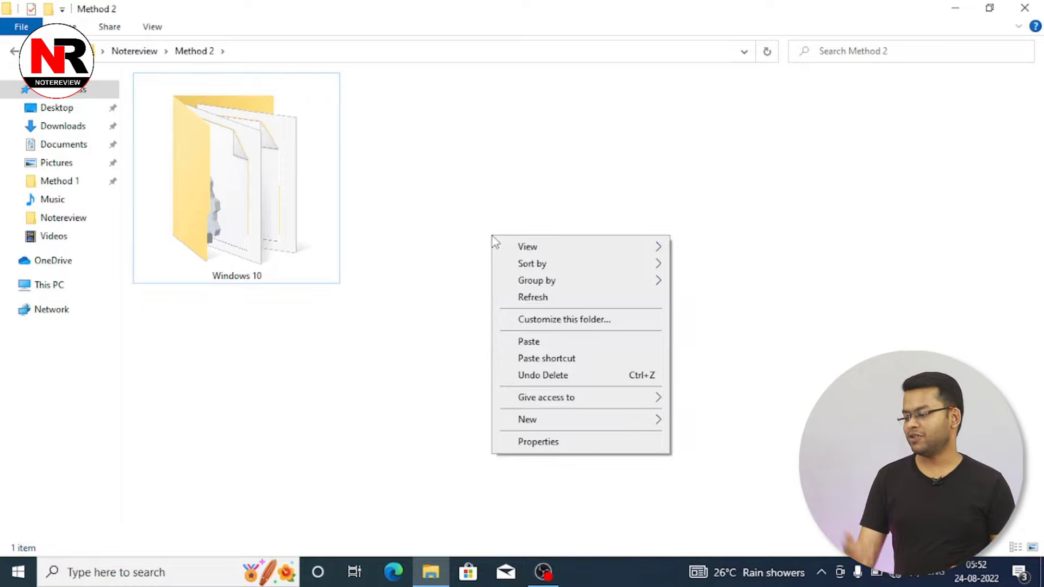
click(560, 297)
Run setup from the extracted Windows 10 folder, continue past the introduction and accept the license terms.
click(275, 237)
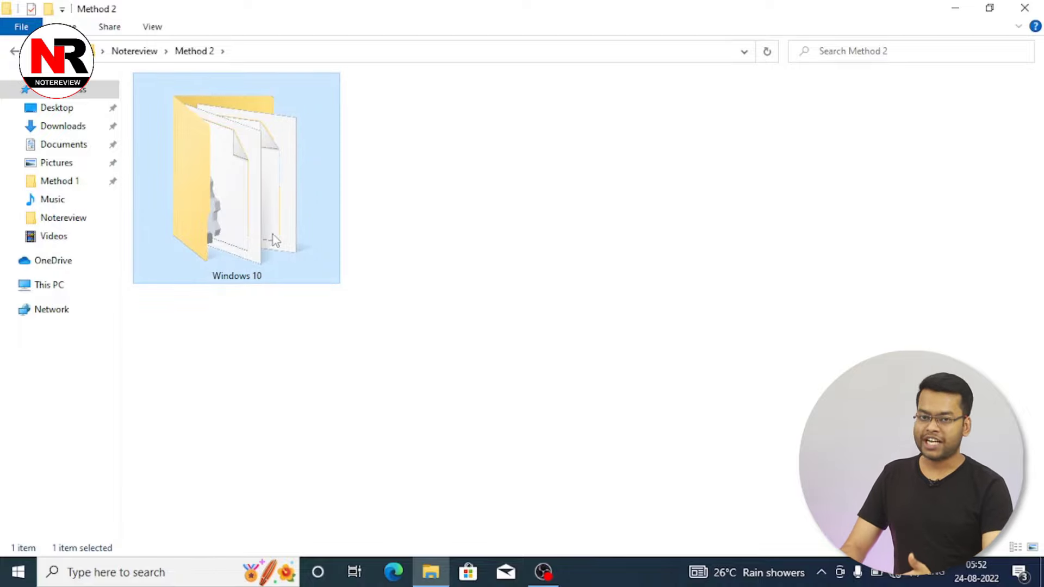
double_click(275, 239)
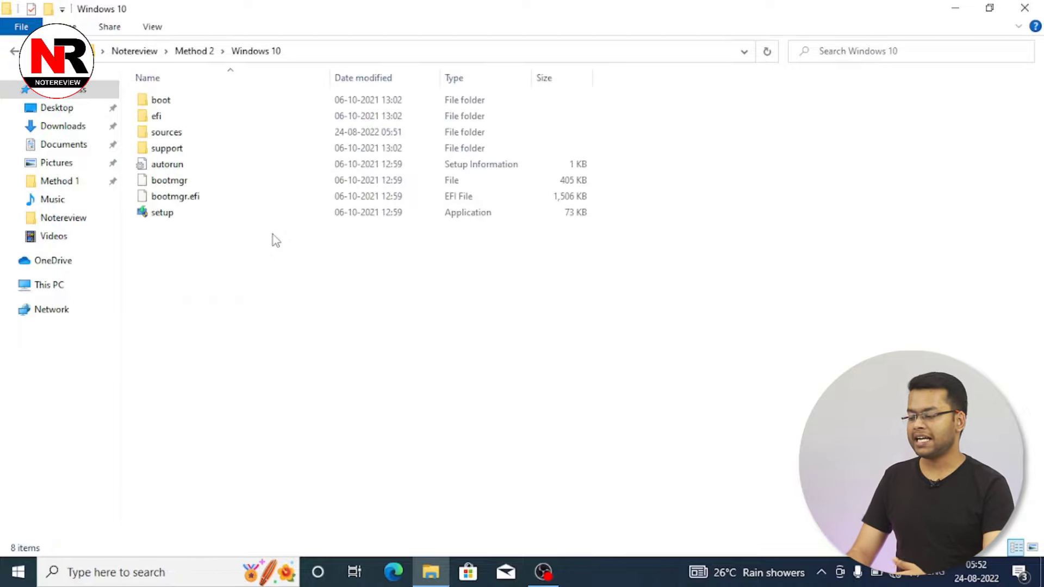
double_click(308, 216)
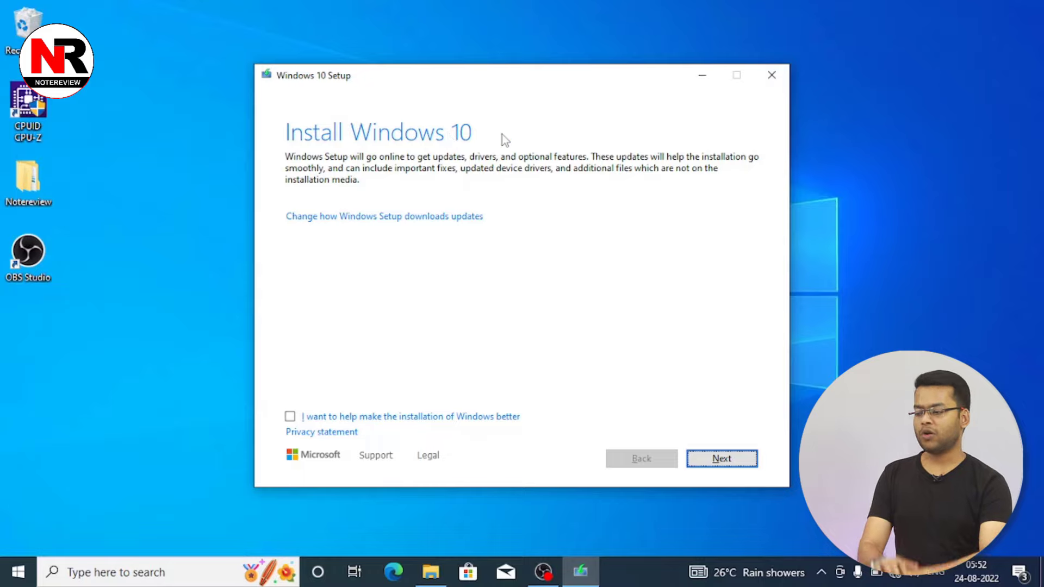
click(738, 467)
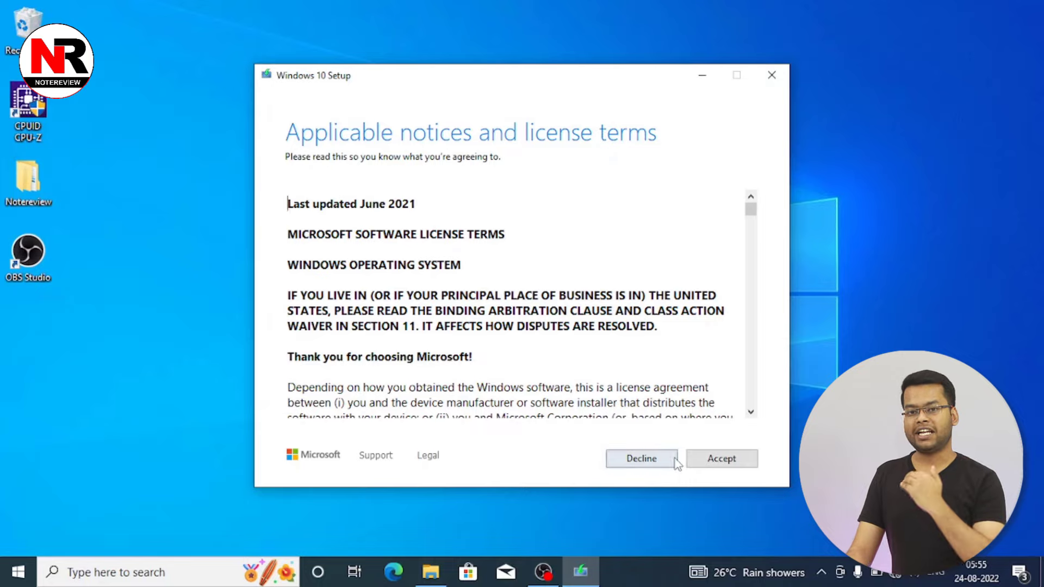
click(728, 459)
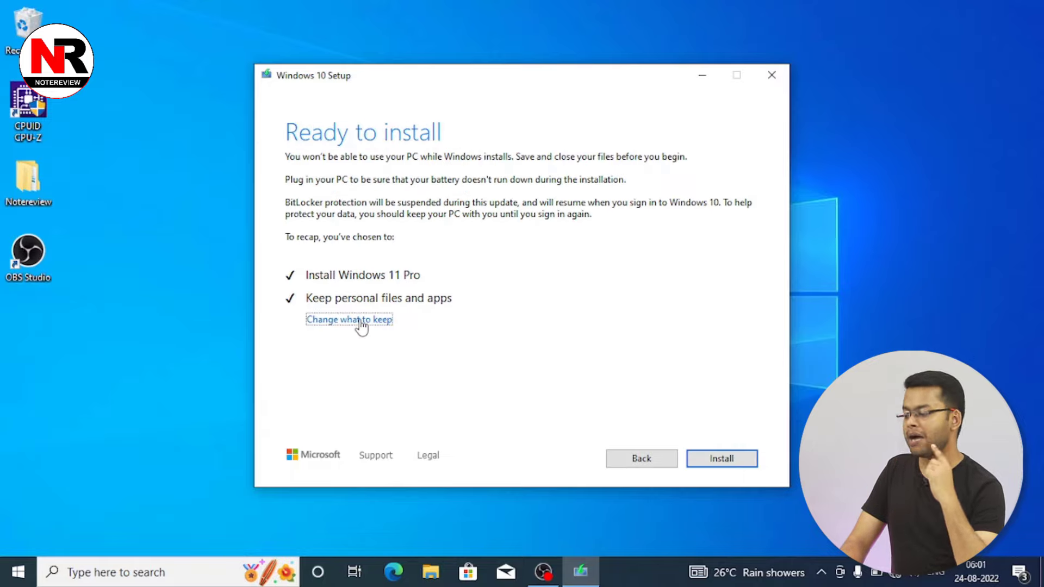
Choose to keep personal files and apps, and start the Windows 11 Pro installation.
click(361, 321)
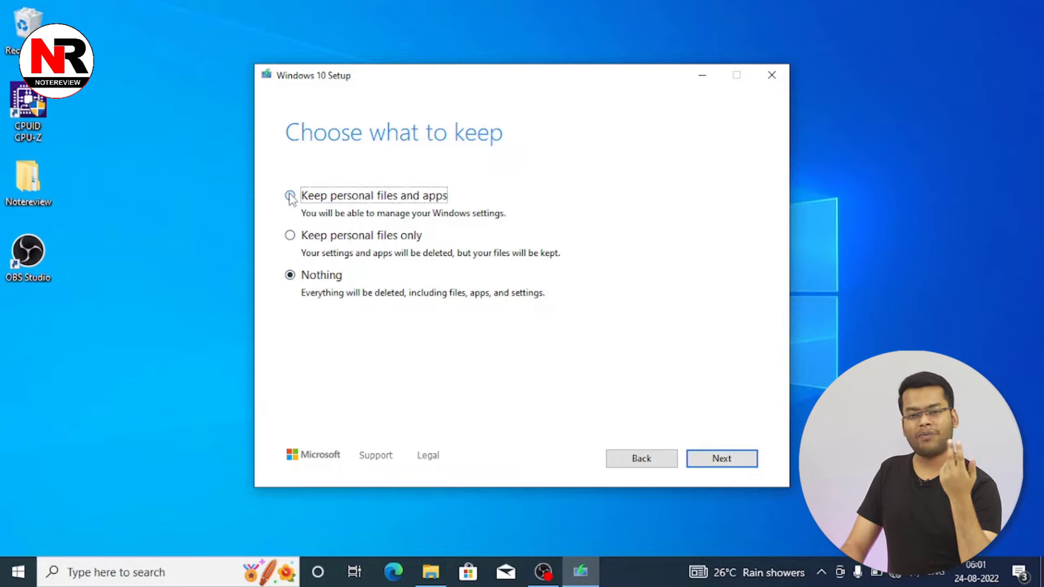
click(724, 463)
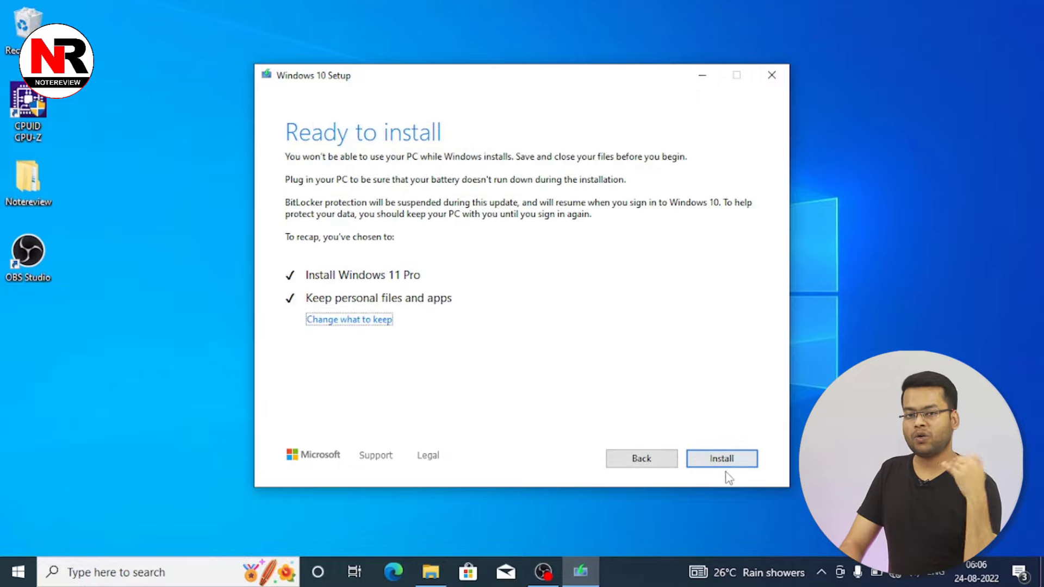
click(721, 458)
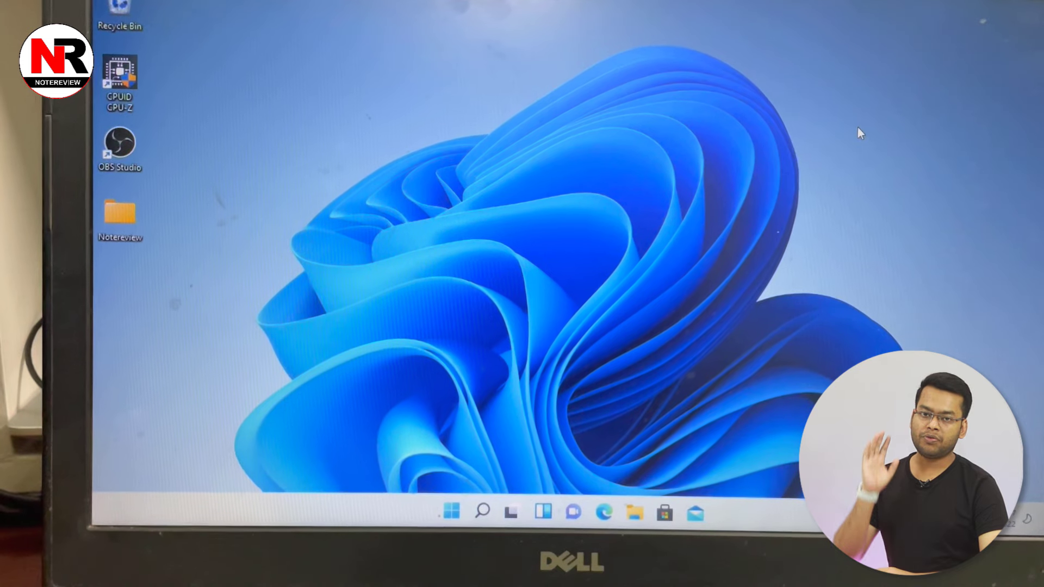
Refresh the upgraded desktop, check the Windows 10 folder inside Notereview's Method 2 folder, and close the window.
right_click(856, 128)
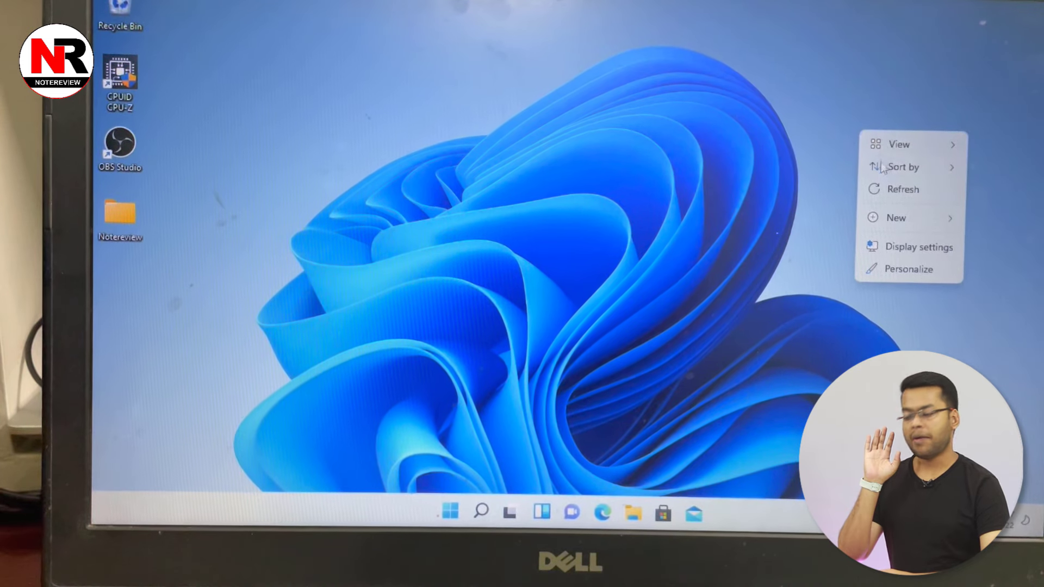
click(892, 189)
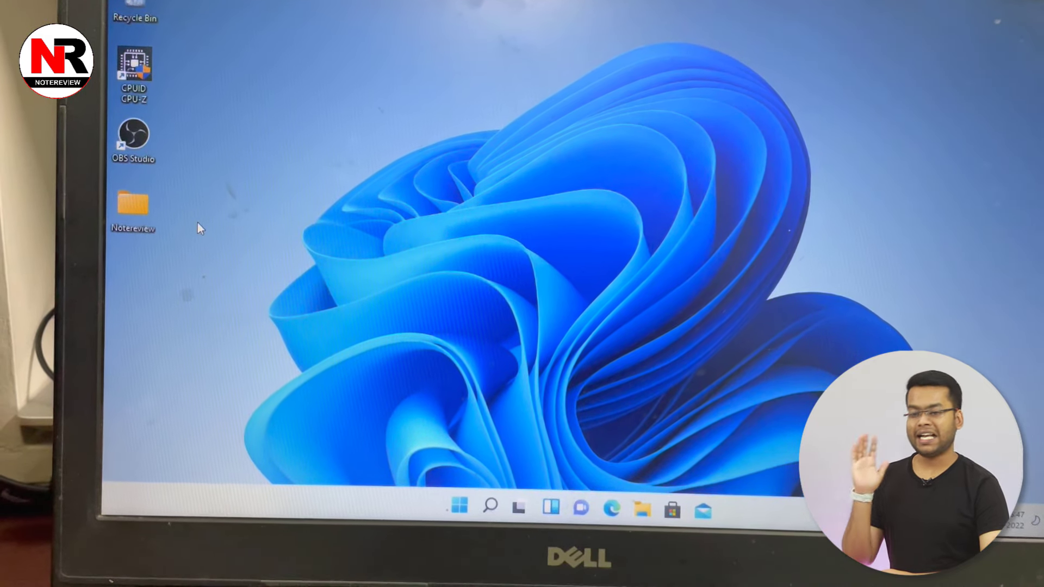
double_click(133, 205)
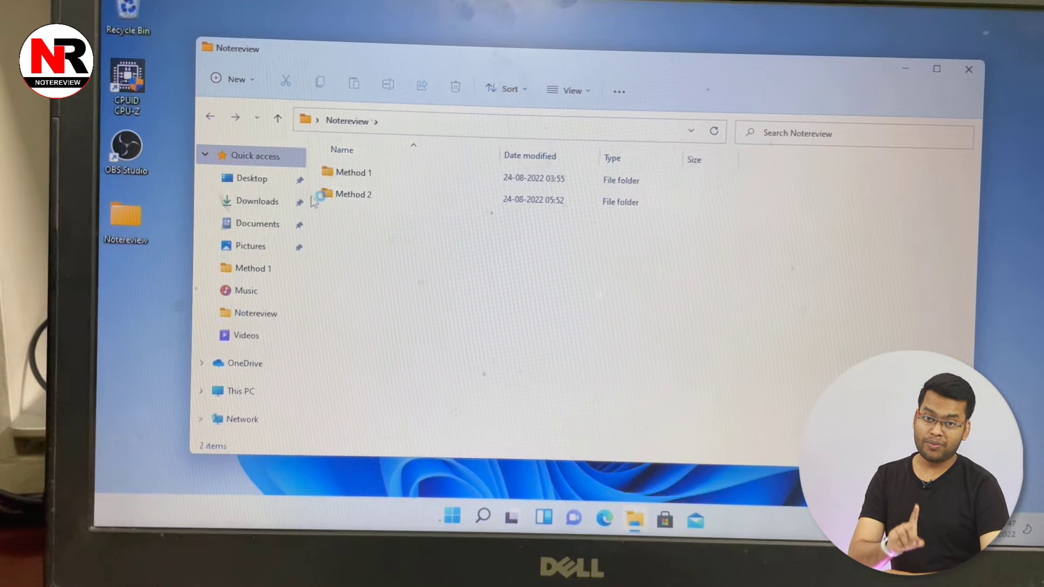
click(409, 199)
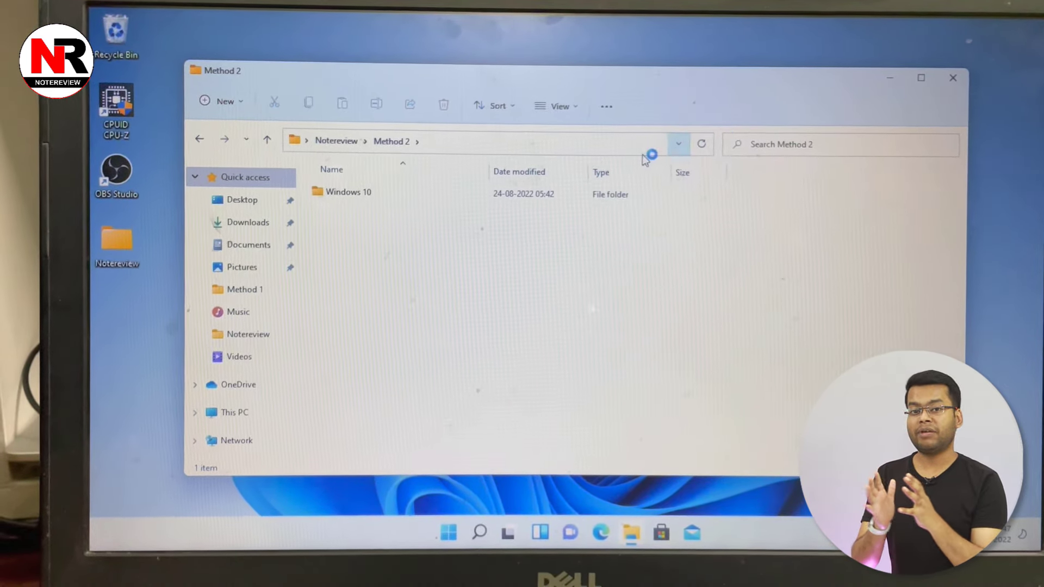
double_click(588, 188)
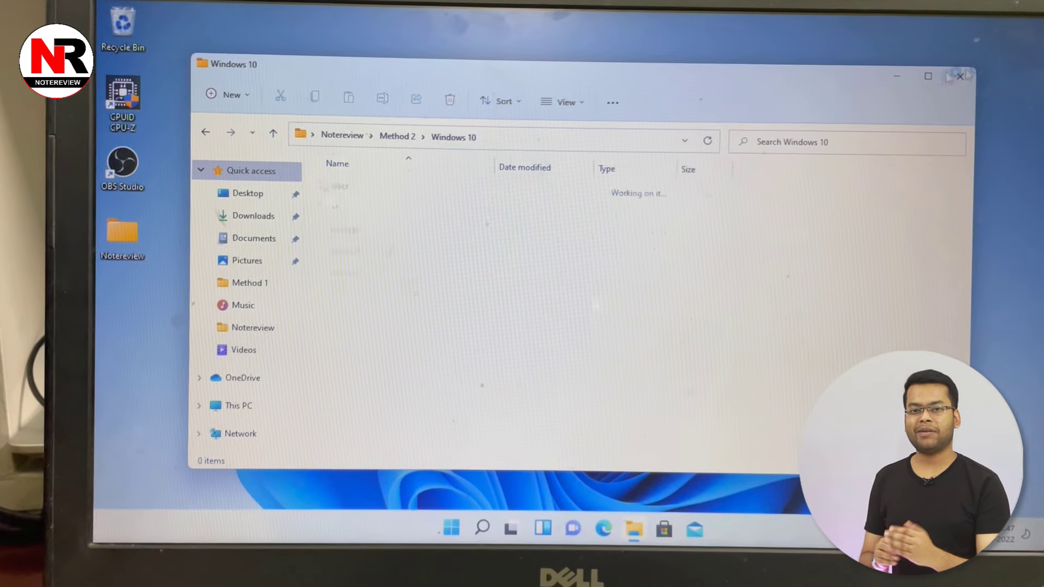
click(959, 77)
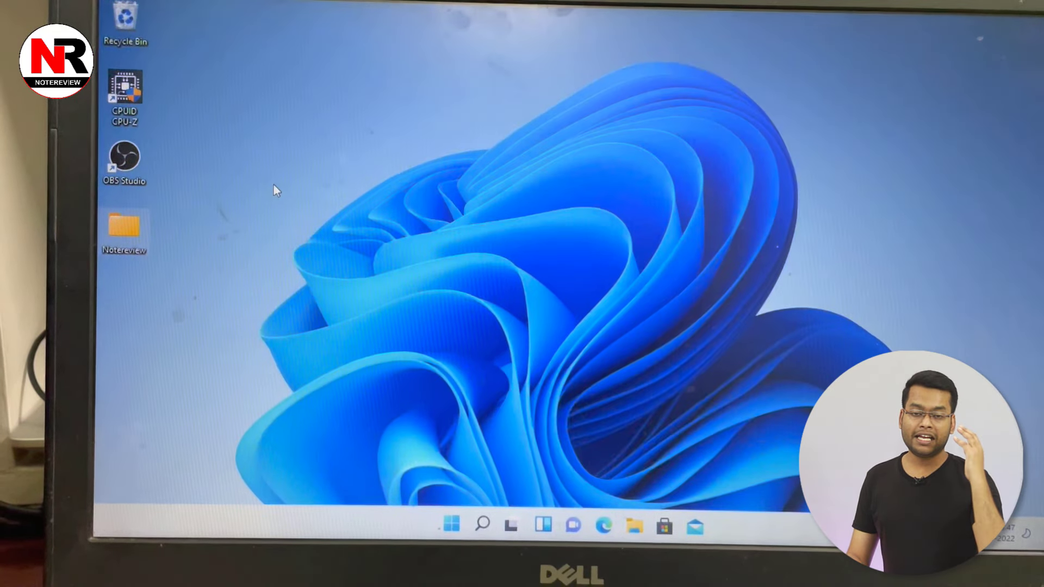